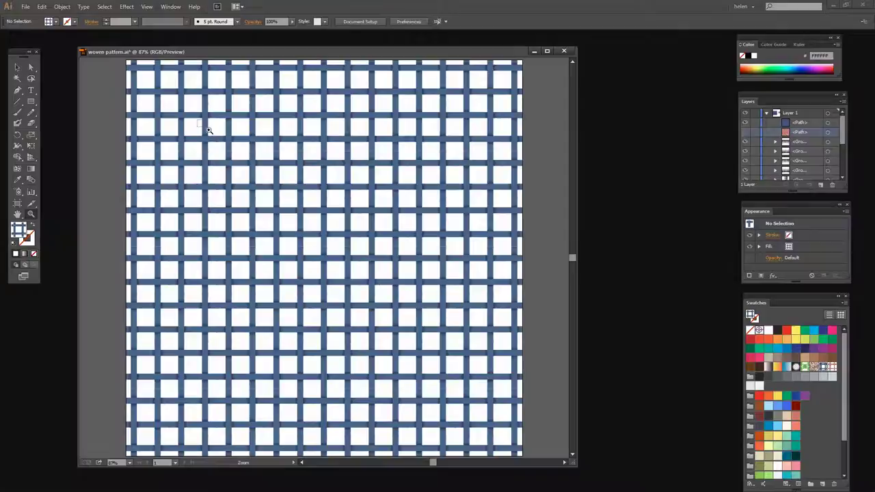
Step: Zoom into the woven grid and swap layer visibility from the blue weave to the red diagonal weave
{"action": "left_click", "coordinate": [376, 296]}
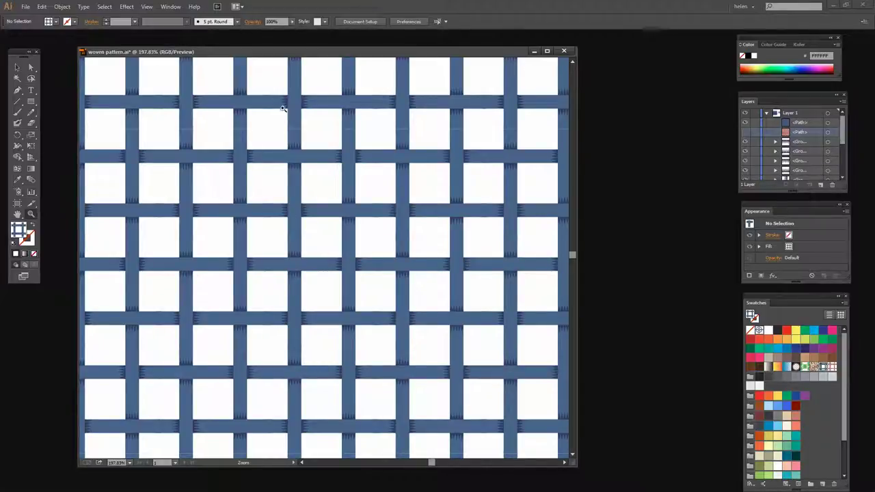
{"action": "left_click", "coordinate": [745, 123]}
{"action": "left_click", "coordinate": [745, 131]}
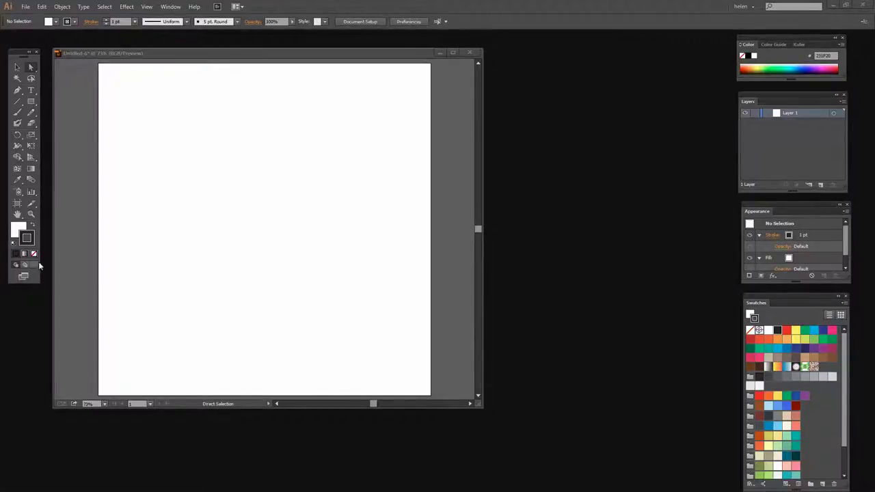
Step: Set the stroke to None and the fill to the blue swatch 4A6491
{"action": "left_click", "coordinate": [26, 240]}
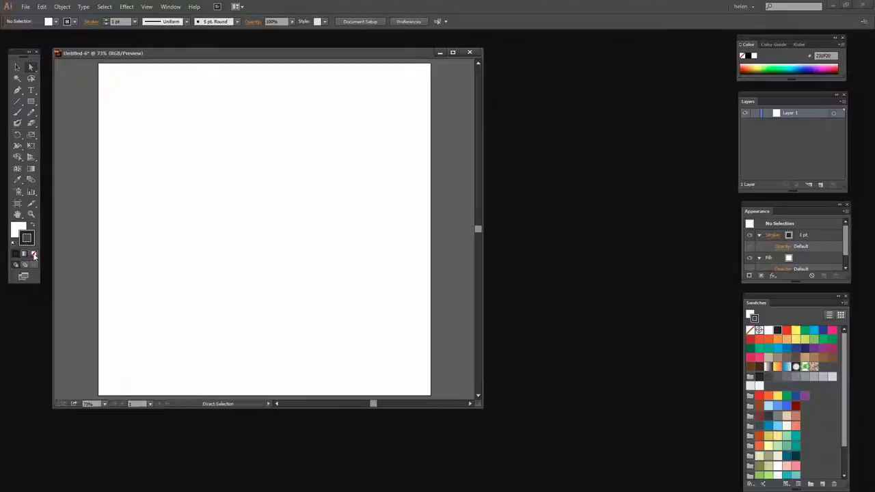
{"action": "left_click", "coordinate": [33, 254]}
{"action": "left_click", "coordinate": [18, 232]}
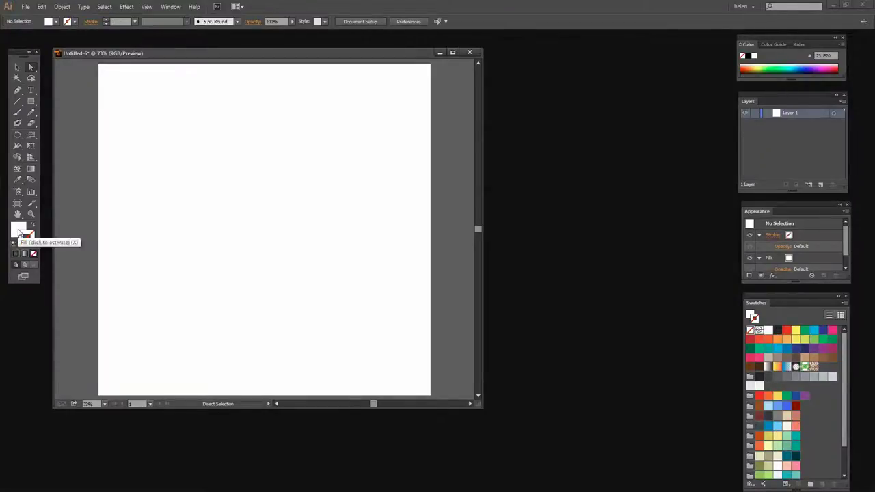
{"action": "scroll", "coordinate": [845, 384], "scroll_direction": "down", "scroll_amount": 3}
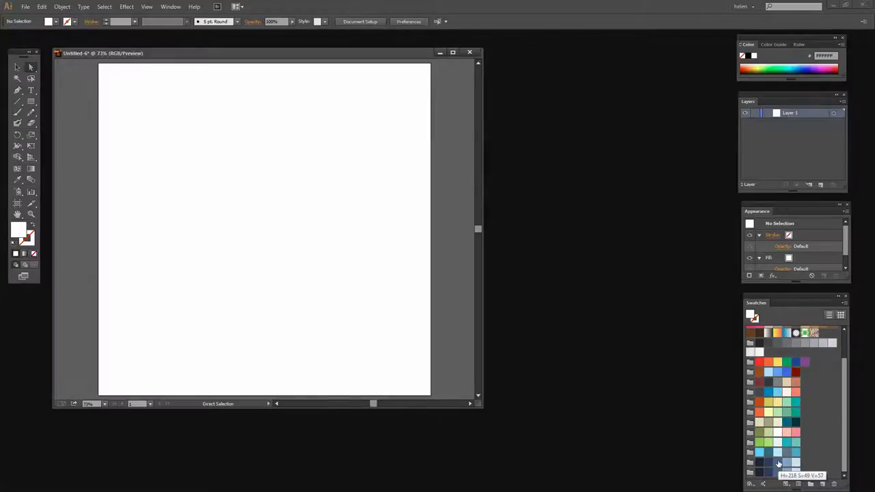
{"action": "left_click", "coordinate": [777, 463]}
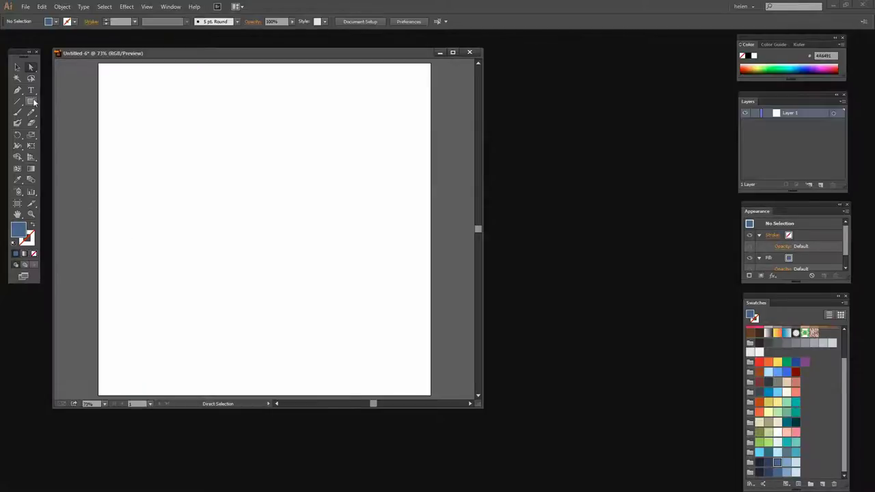
Step: Draw a rectangle sized exactly 425 × 50 pt on the artboard
{"action": "left_click", "coordinate": [30, 103]}
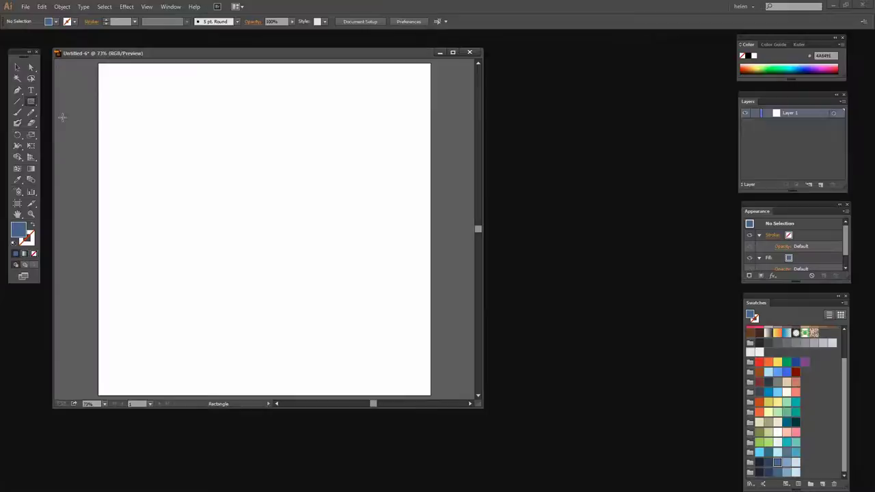
{"action": "left_click", "coordinate": [184, 177]}
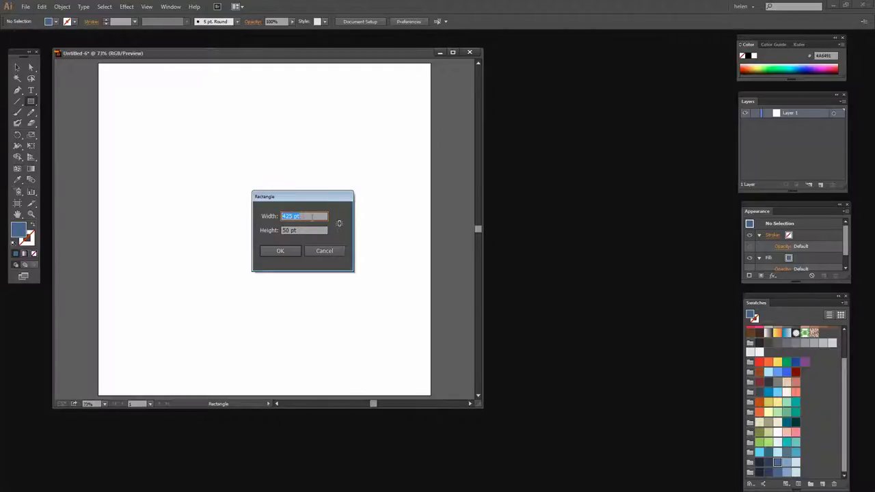
{"action": "left_click", "coordinate": [279, 251]}
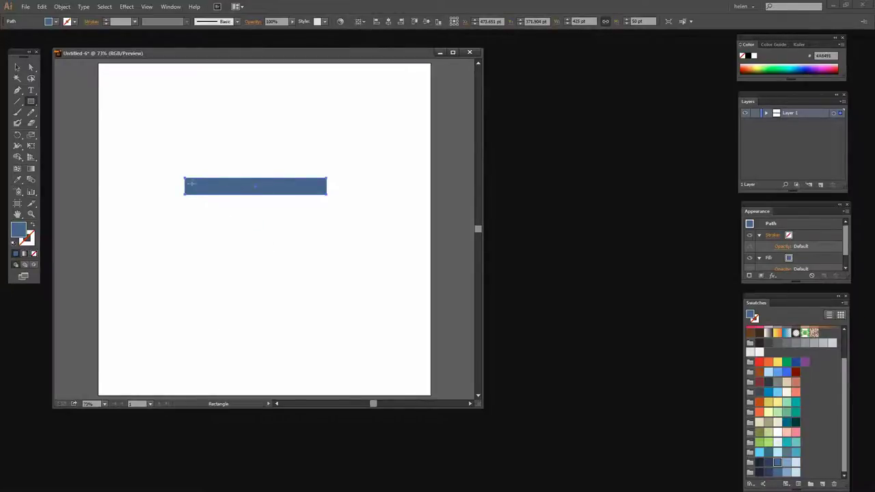
Step: Copy the blue bar with Move set to Horizontal 0 and Vertical 200 pt, then deselect
{"action": "left_click", "coordinate": [63, 6]}
{"action": "mouse_move", "coordinate": [71, 17]}
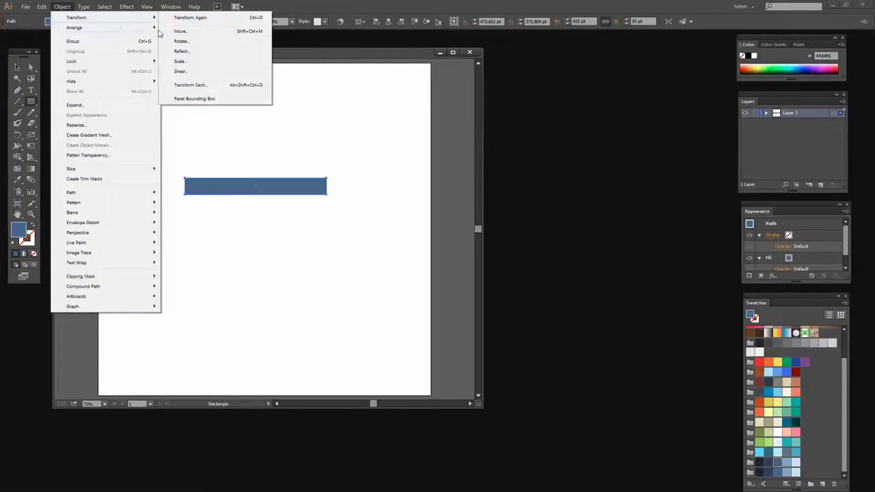
{"action": "left_click", "coordinate": [179, 31]}
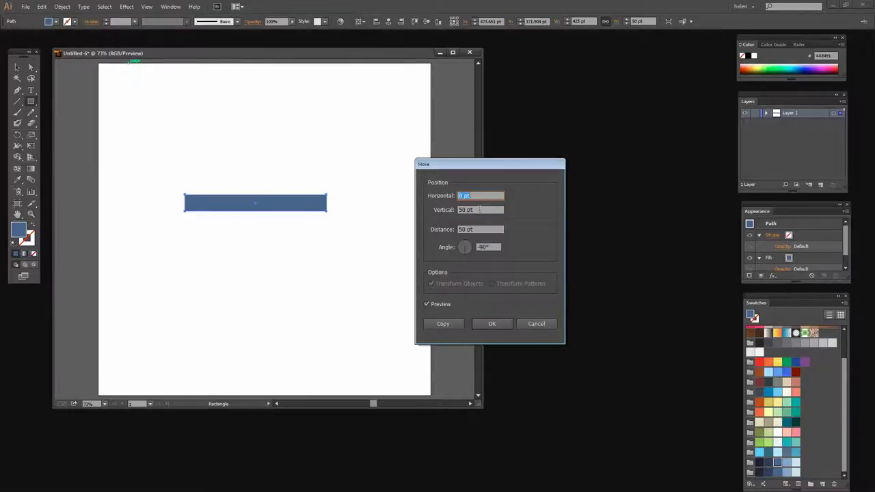
{"action": "key", "text": "Tab"}
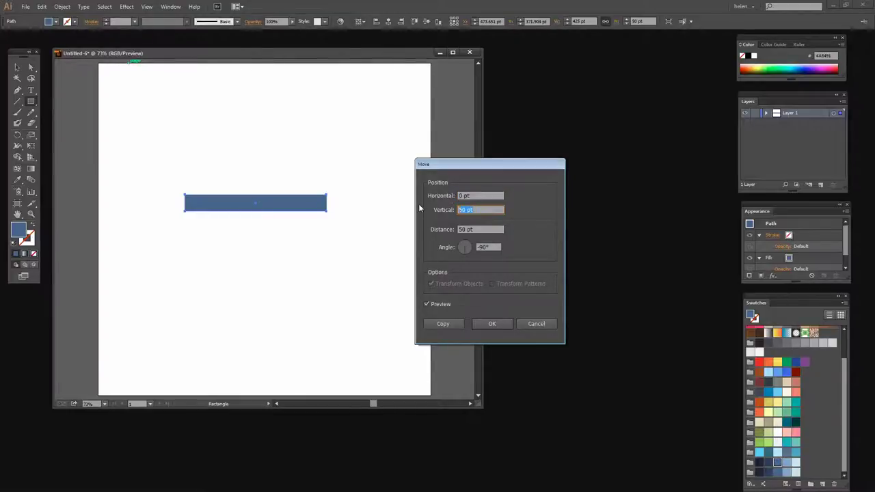
{"action": "type", "text": "200"}
{"action": "left_click", "coordinate": [442, 324]}
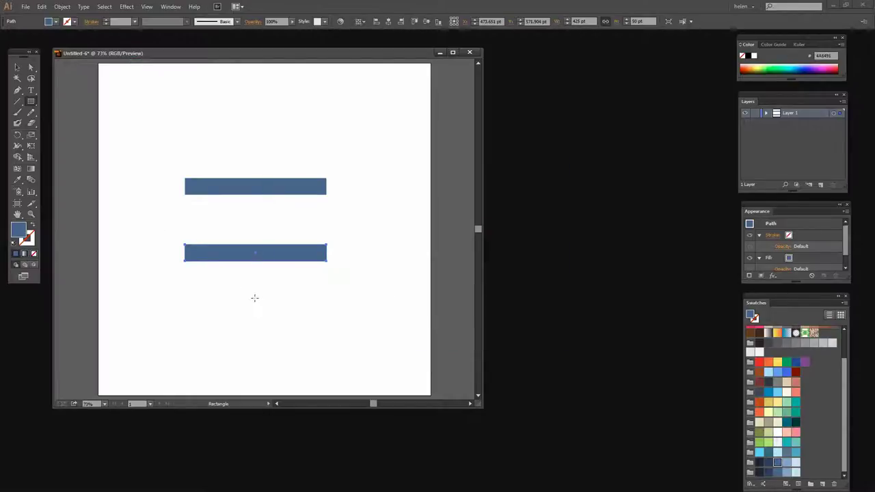
{"action": "left_click", "coordinate": [17, 67]}
{"action": "left_click", "coordinate": [265, 294]}
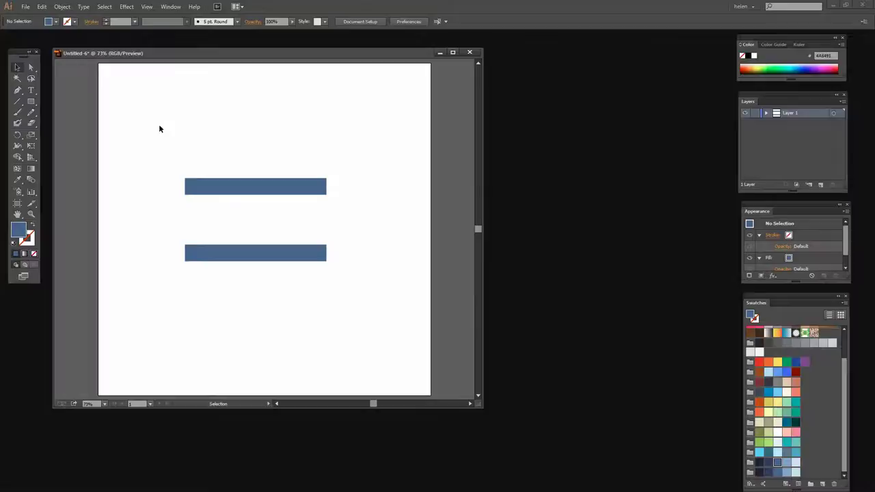
Step: Select both horizontal bars and add copies rotated 90° to cross them vertically
{"action": "left_click_drag", "start_coordinate": [159, 127], "coordinate": [294, 313]}
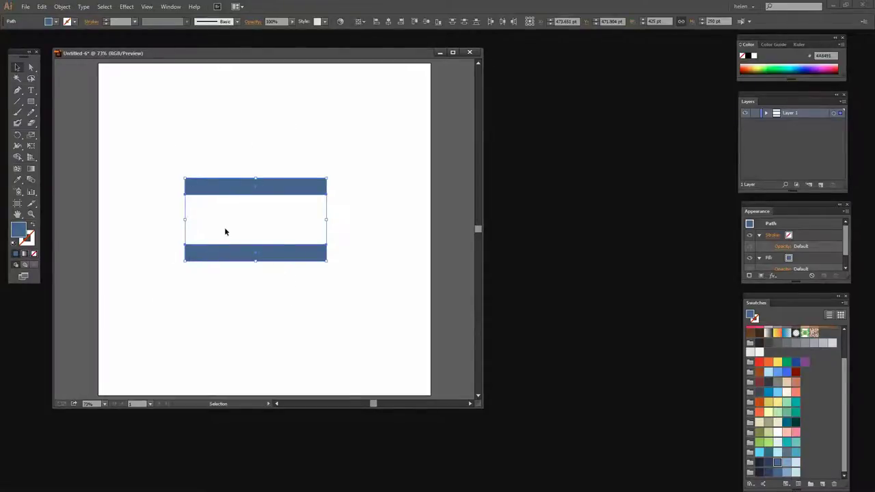
{"action": "left_click", "coordinate": [62, 6]}
{"action": "mouse_move", "coordinate": [73, 17]}
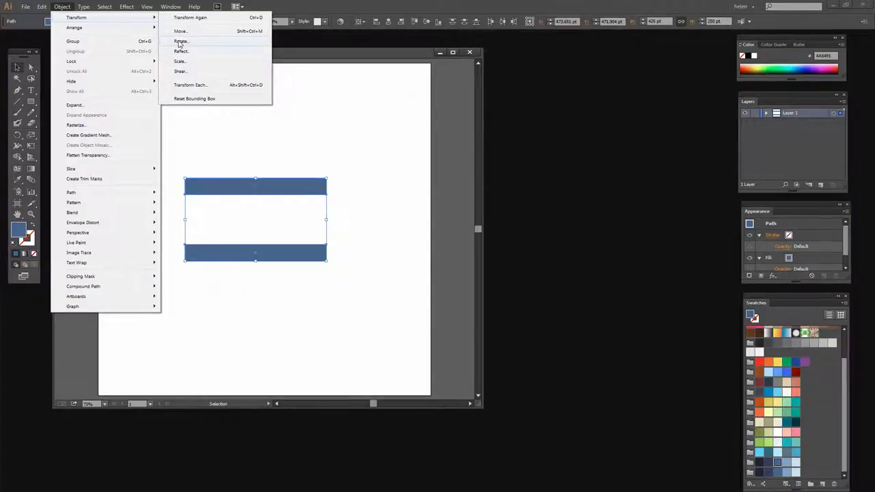
{"action": "left_click", "coordinate": [180, 42]}
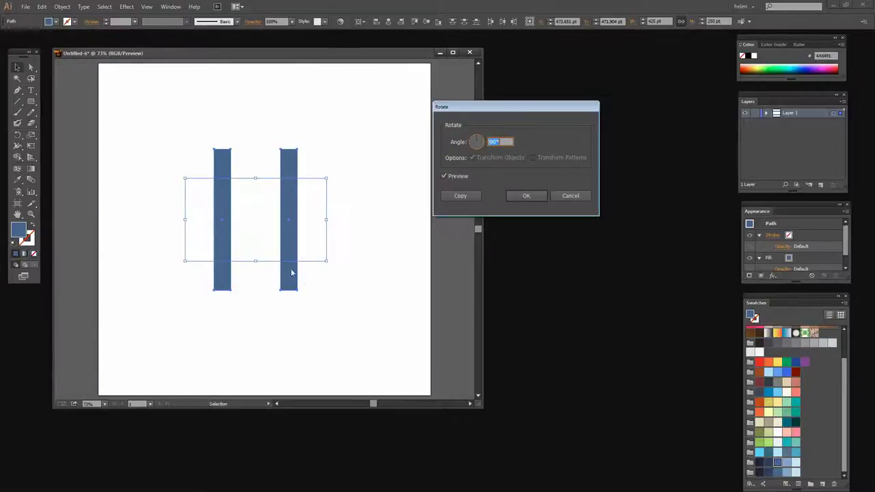
{"action": "left_click", "coordinate": [460, 196]}
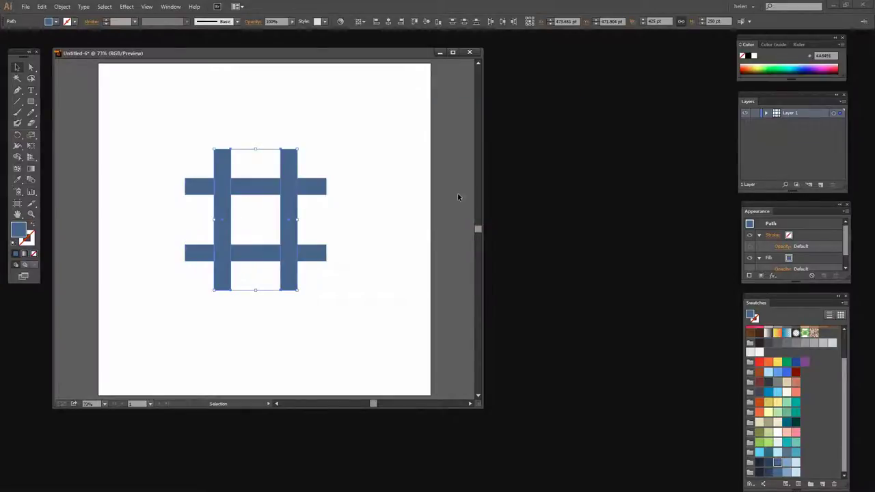
{"action": "left_click", "coordinate": [333, 333]}
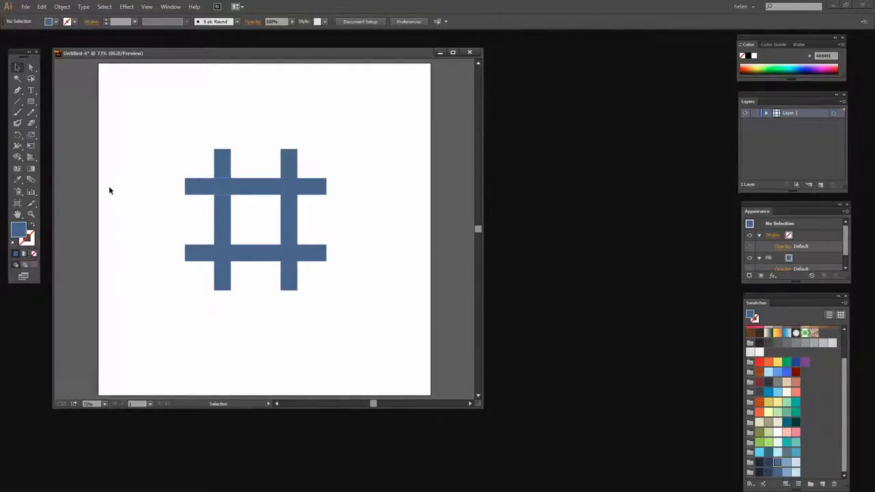
Step: Draw a 25 pt line at a 0° angle with the Line Segment tool
{"action": "left_click", "coordinate": [18, 103]}
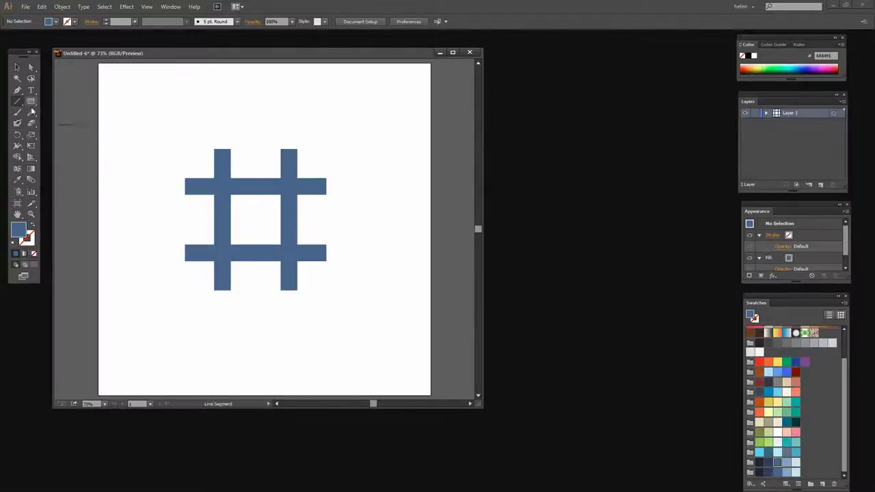
{"action": "left_click", "coordinate": [367, 231]}
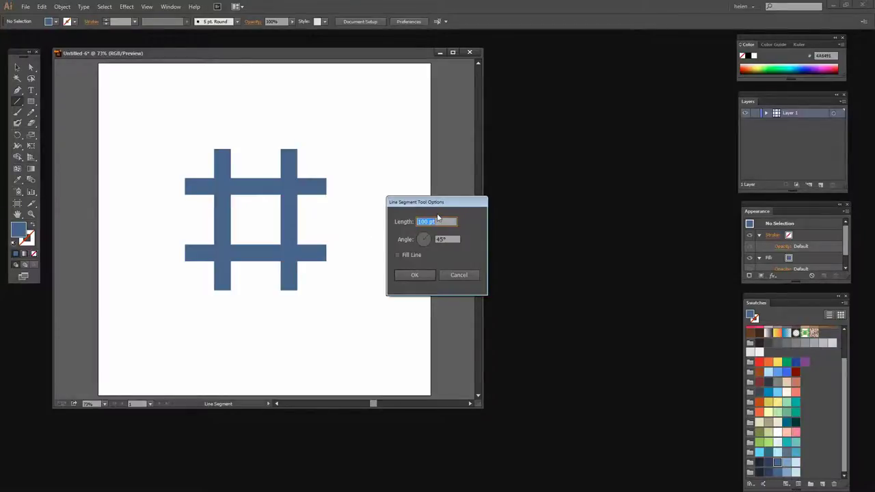
{"action": "key", "text": "Tab"}
{"action": "type", "text": "0"}
{"action": "key", "text": "shift+Tab"}
{"action": "type", "text": "2"}
{"action": "left_click", "coordinate": [411, 274]}
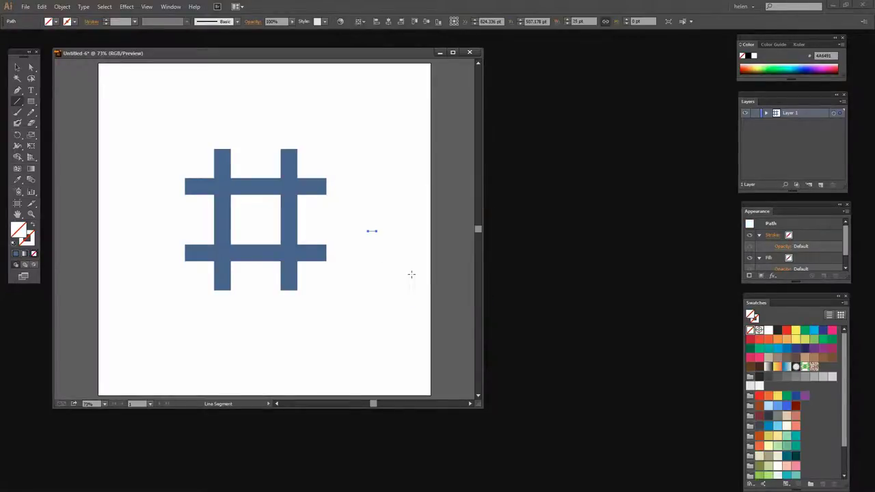
Step: Give the line a dark blue stroke and raise its weight to 10 pt
{"action": "left_click", "coordinate": [27, 238]}
{"action": "scroll", "coordinate": [847, 430], "scroll_direction": "down", "scroll_amount": 2}
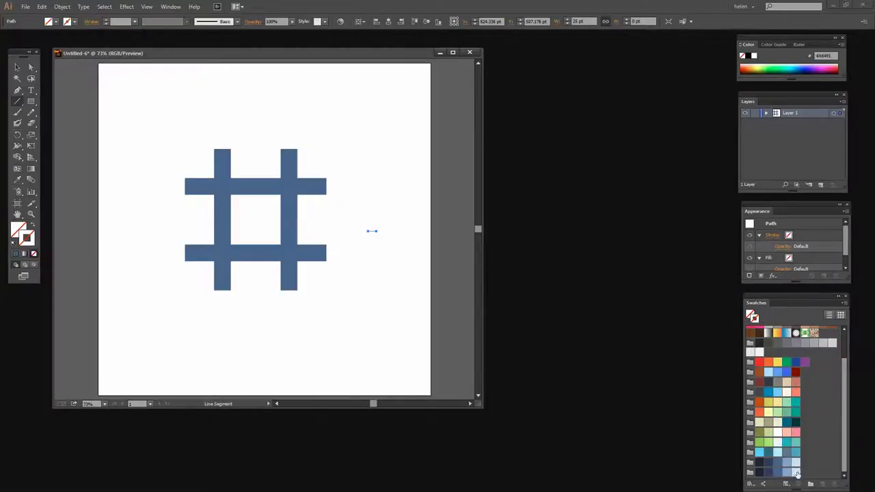
{"action": "left_click", "coordinate": [768, 464]}
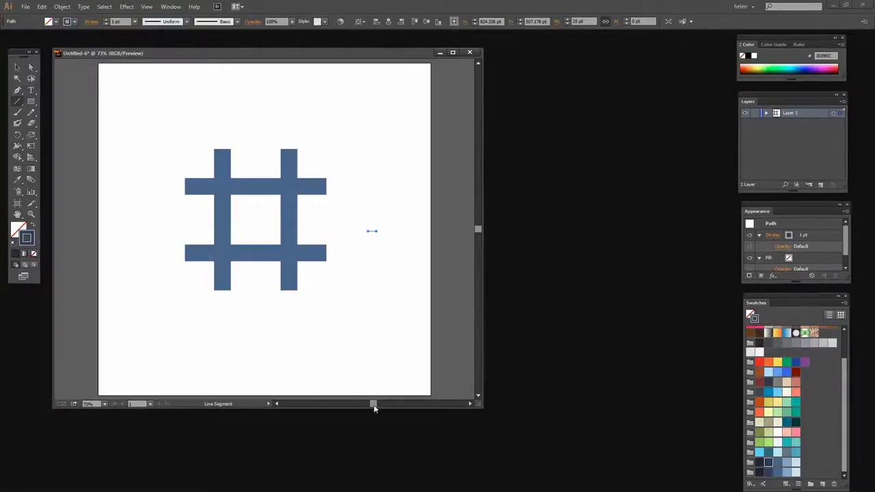
{"action": "left_click", "coordinate": [106, 20]}
{"action": "left_click", "coordinate": [106, 20]}
{"action": "left_click", "coordinate": [106, 20]}
{"action": "left_click", "coordinate": [106, 20]}
{"action": "left_click", "coordinate": [106, 20]}
{"action": "left_click", "coordinate": [106, 19]}
{"action": "left_click", "coordinate": [106, 20]}
{"action": "left_click", "coordinate": [105, 20]}
{"action": "left_click", "coordinate": [106, 20]}
Step: Apply Width Profile 4 to the short line's stroke, tapering it into a pointed wedge
{"action": "left_click", "coordinate": [17, 67]}
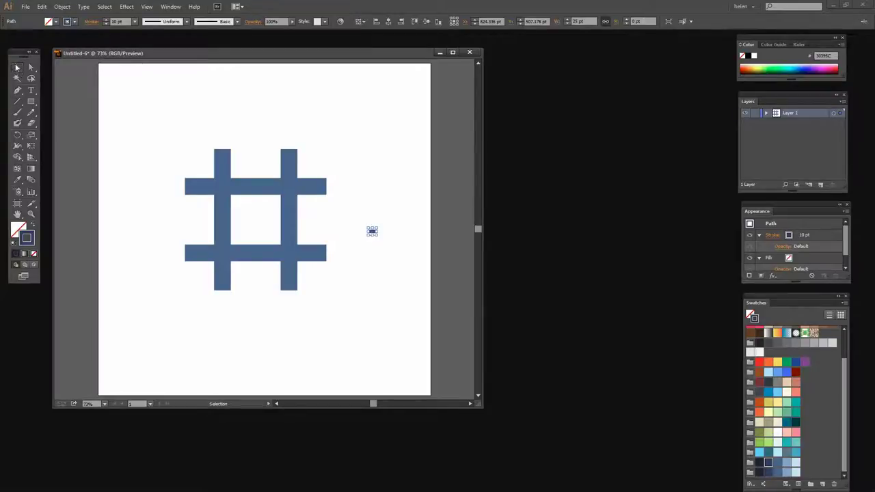
{"action": "left_click", "coordinate": [364, 299]}
{"action": "left_click", "coordinate": [30, 214]}
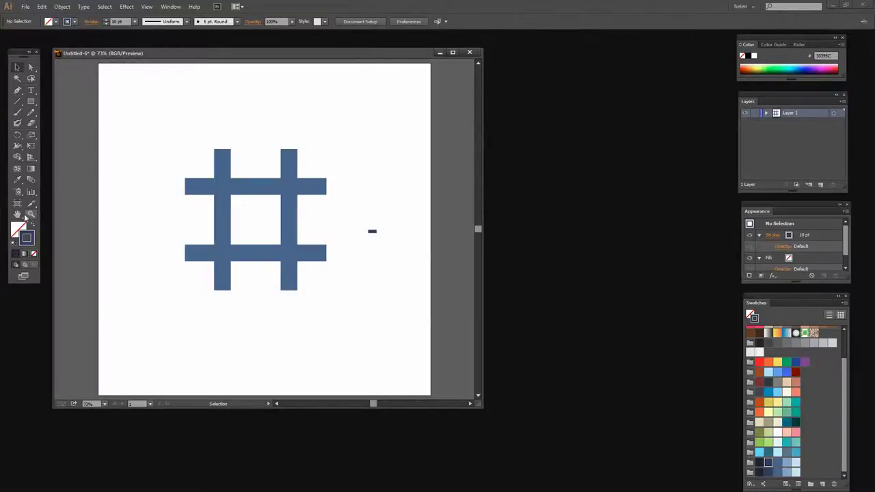
{"action": "left_click_drag", "start_coordinate": [404, 220], "coordinate": [331, 250]}
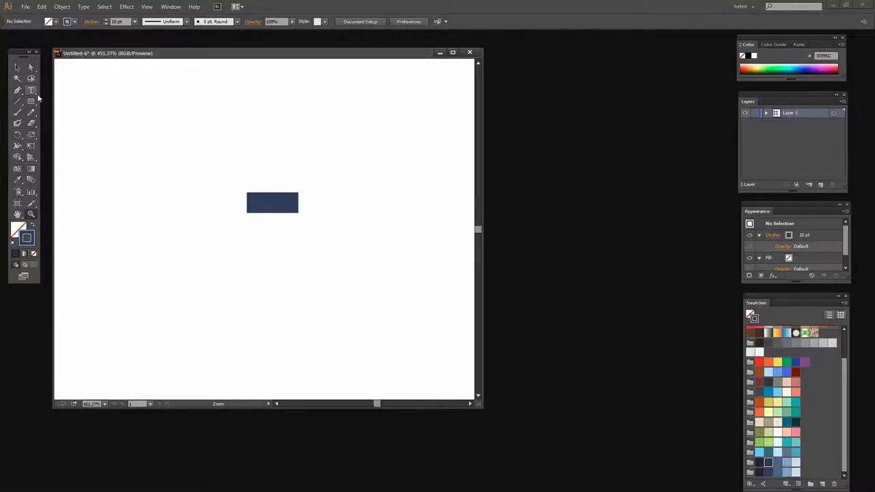
{"action": "left_click", "coordinate": [17, 66]}
{"action": "left_click", "coordinate": [270, 205]}
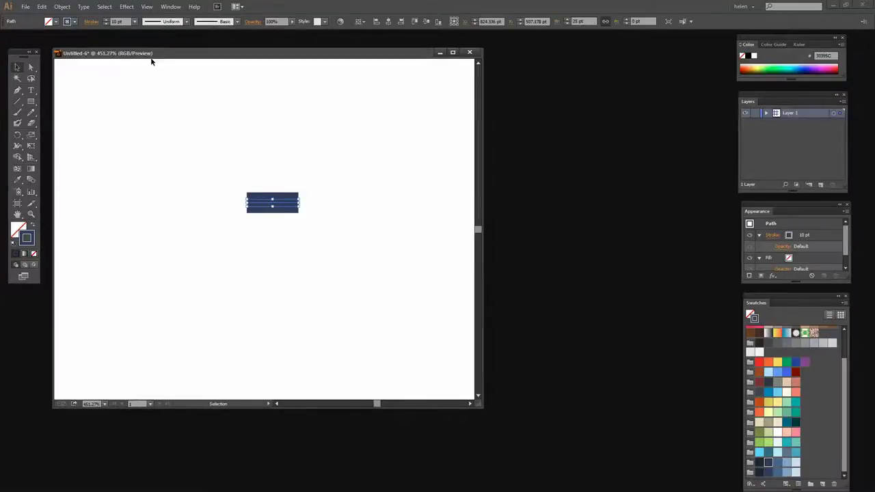
{"action": "left_click", "coordinate": [186, 22]}
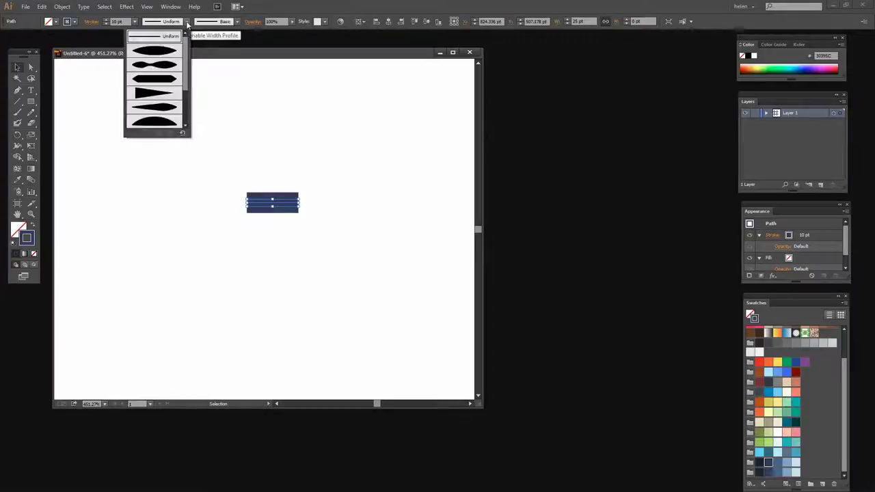
{"action": "left_click", "coordinate": [143, 94]}
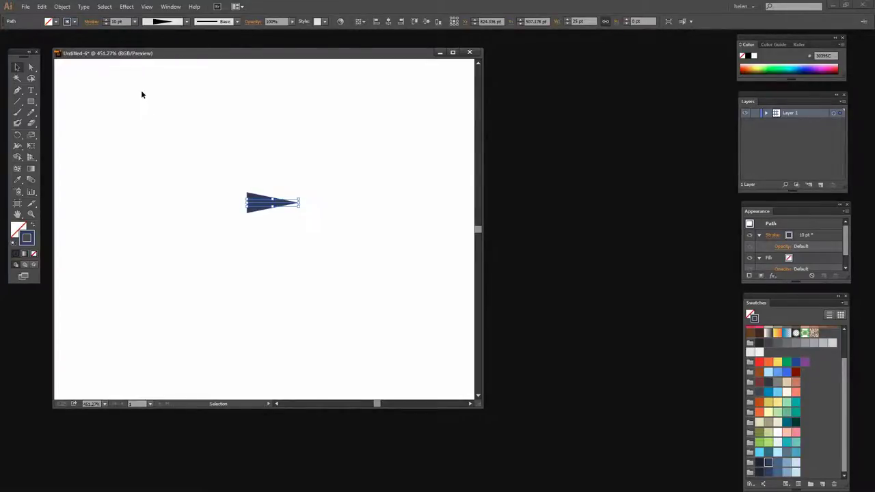
{"action": "left_click", "coordinate": [298, 226]}
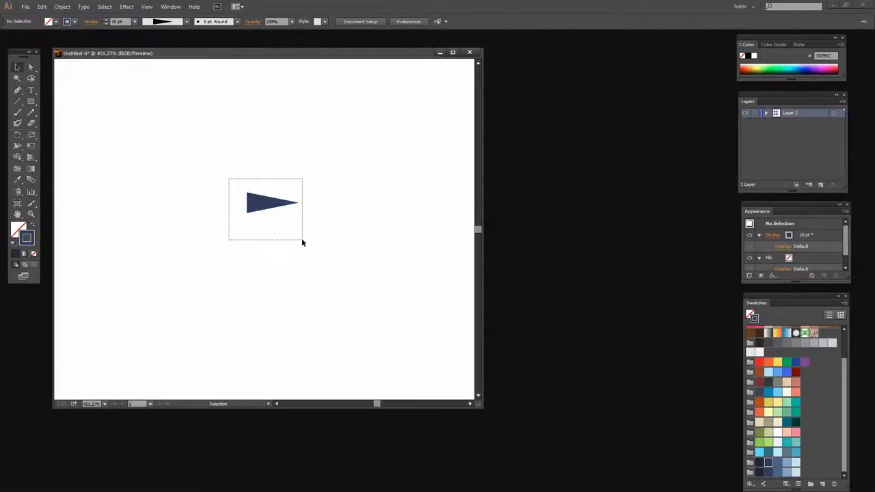
{"action": "left_click_drag", "start_coordinate": [302, 240], "coordinate": [302, 240]}
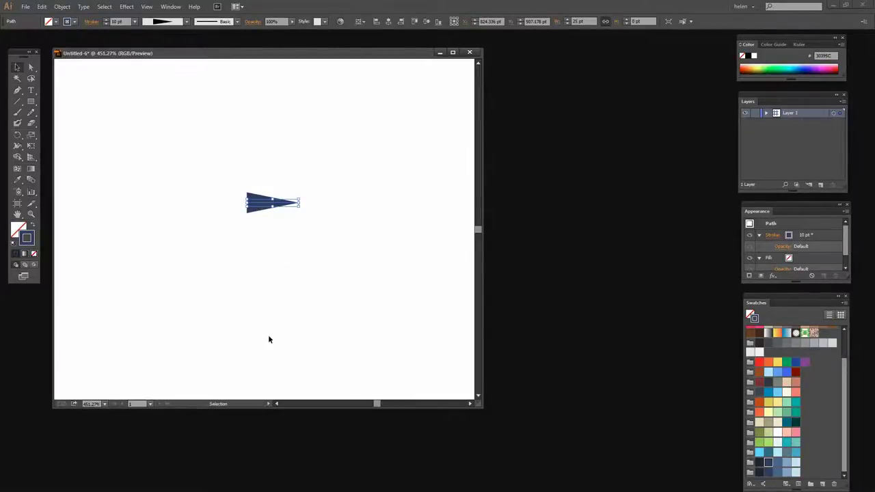
Step: Apply a Transform effect with 4 copies and Move Vertical -10 pt, previewing the stacked wedges
{"action": "left_click", "coordinate": [124, 8]}
{"action": "mouse_move", "coordinate": [149, 75]}
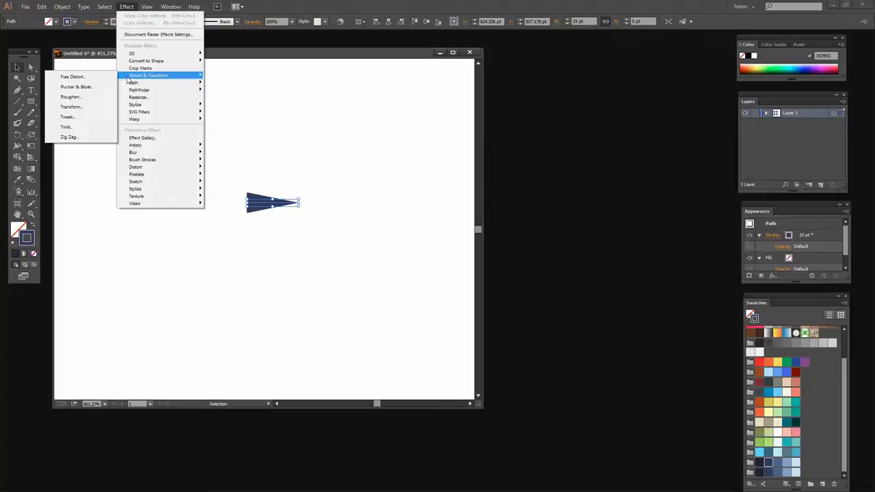
{"action": "left_click", "coordinate": [65, 108]}
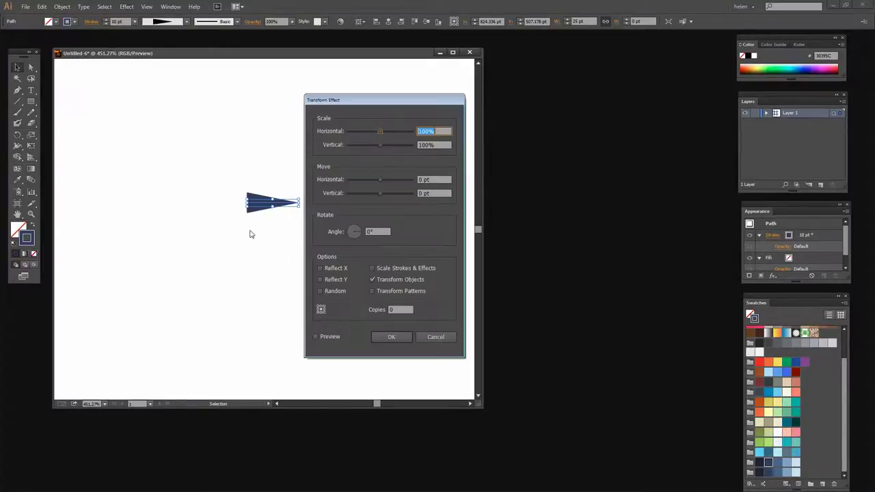
{"action": "left_click", "coordinate": [315, 338]}
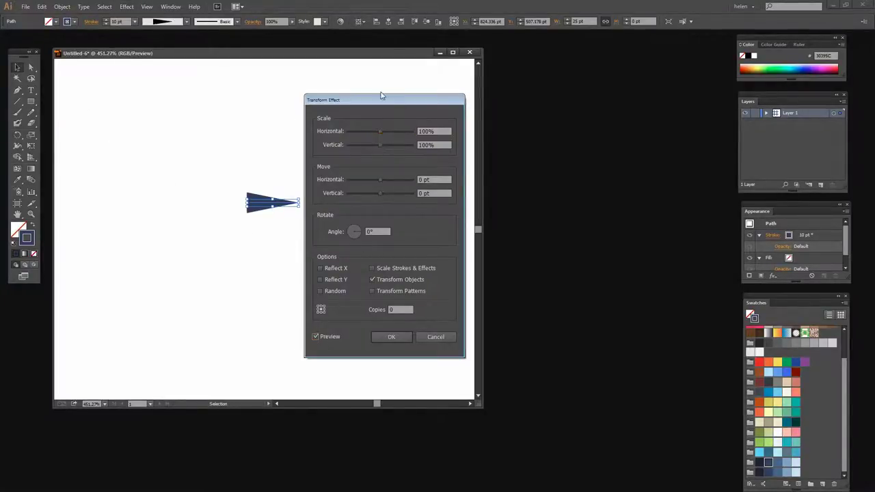
{"action": "left_click_drag", "start_coordinate": [381, 96], "coordinate": [412, 100]}
{"action": "left_click", "coordinate": [430, 314]}
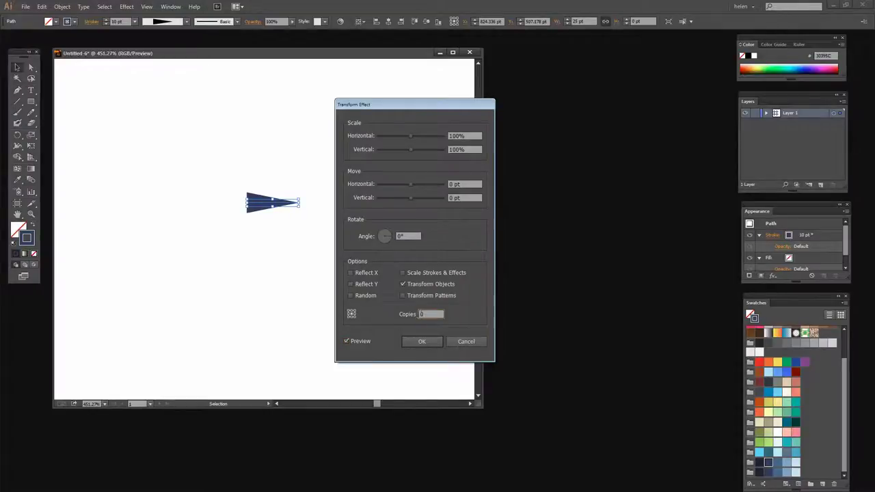
{"action": "type", "text": "4"}
{"action": "left_click", "coordinate": [455, 197]}
{"action": "key", "text": "Down"}
{"action": "key", "text": "Down"}
{"action": "key", "text": "Down"}
{"action": "key", "text": "Down"}
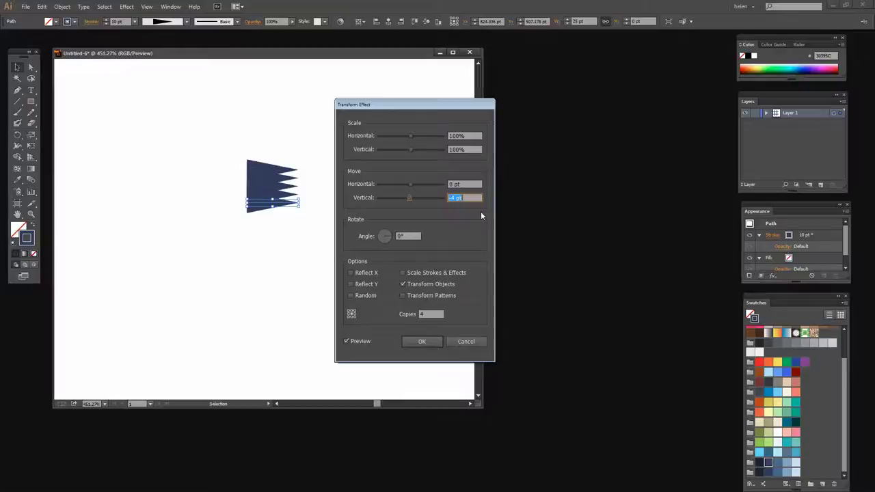
{"action": "key", "text": "Down"}
{"action": "key", "text": "Down"}
{"action": "key", "text": "Down"}
{"action": "key", "text": "Down"}
{"action": "key", "text": "Down"}
{"action": "key", "text": "Down"}
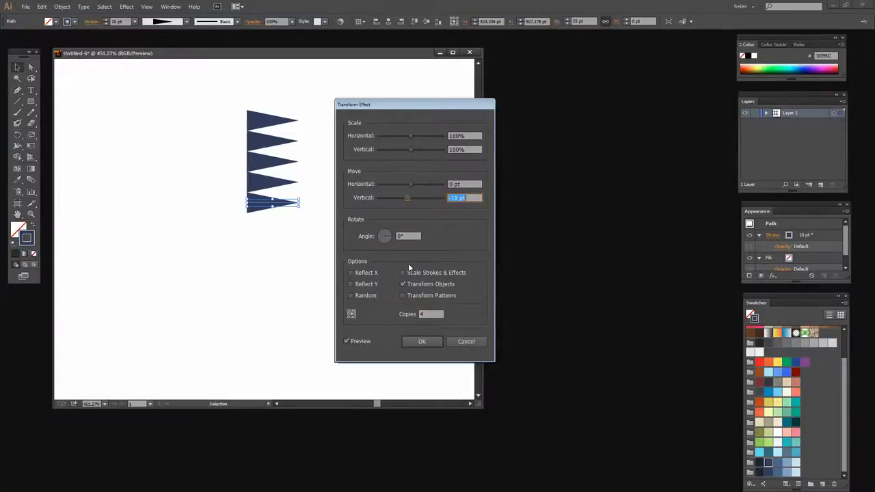
{"action": "left_click", "coordinate": [421, 343]}
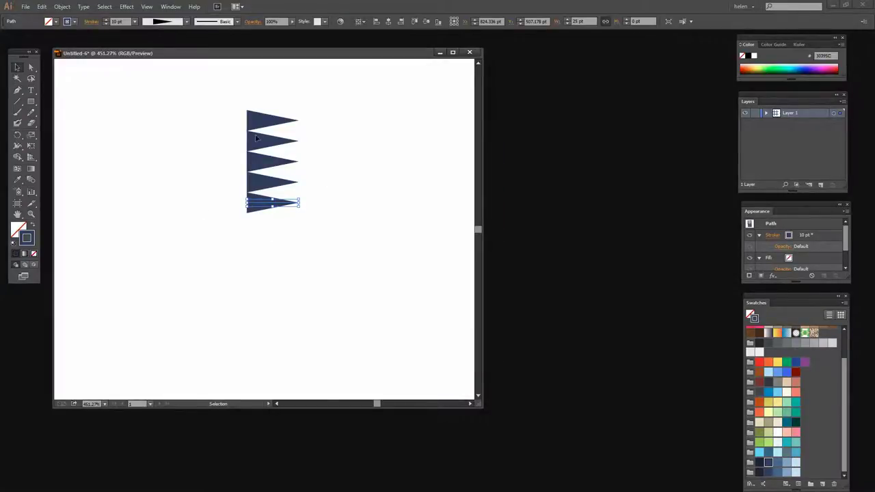
Step: Expand the effect's appearance and group the five resulting triangles
{"action": "left_click", "coordinate": [60, 8]}
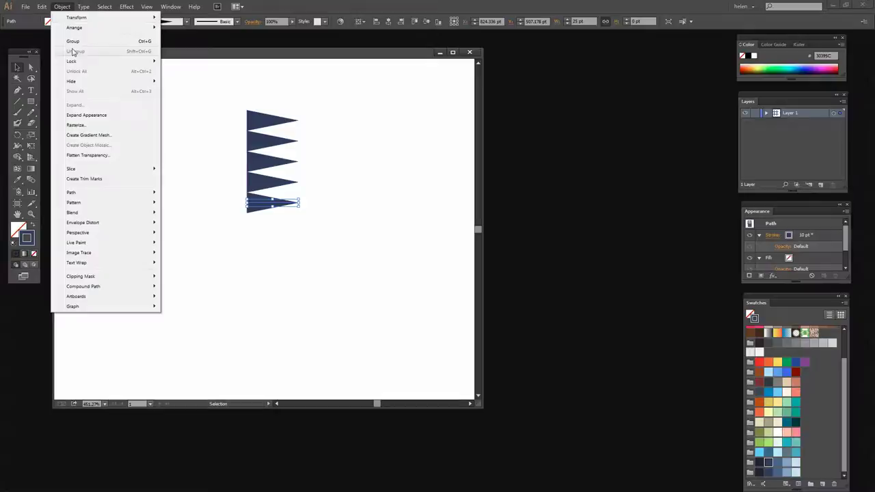
{"action": "left_click", "coordinate": [90, 112]}
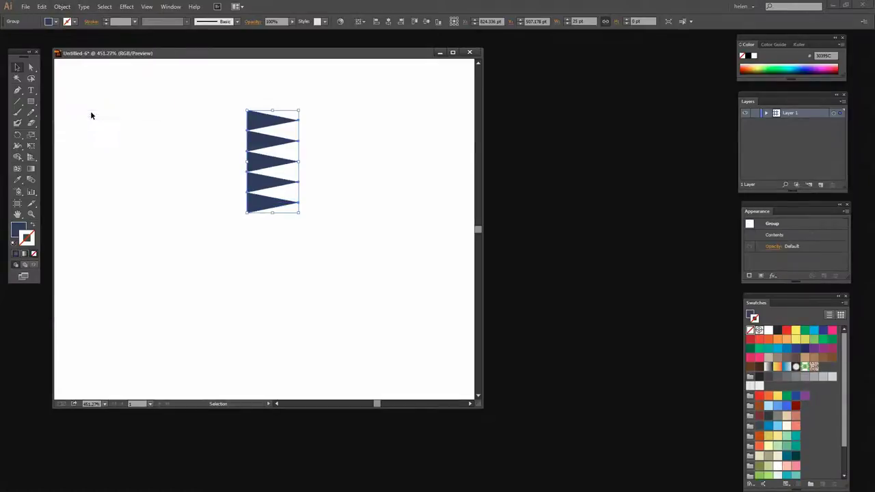
{"action": "left_click", "coordinate": [60, 9]}
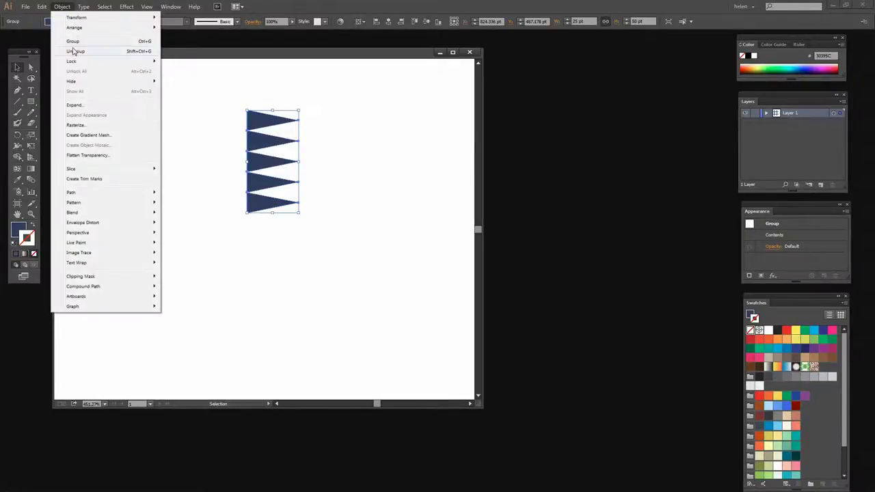
{"action": "left_click", "coordinate": [77, 42]}
Step: Fit the artboard in view and move the triangle group onto the top bar beside the right upright
{"action": "left_click", "coordinate": [326, 222]}
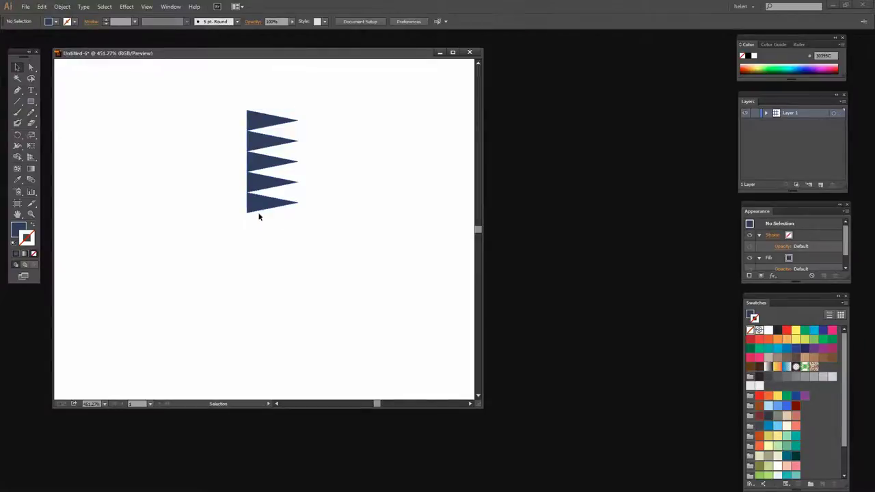
{"action": "left_click", "coordinate": [253, 165]}
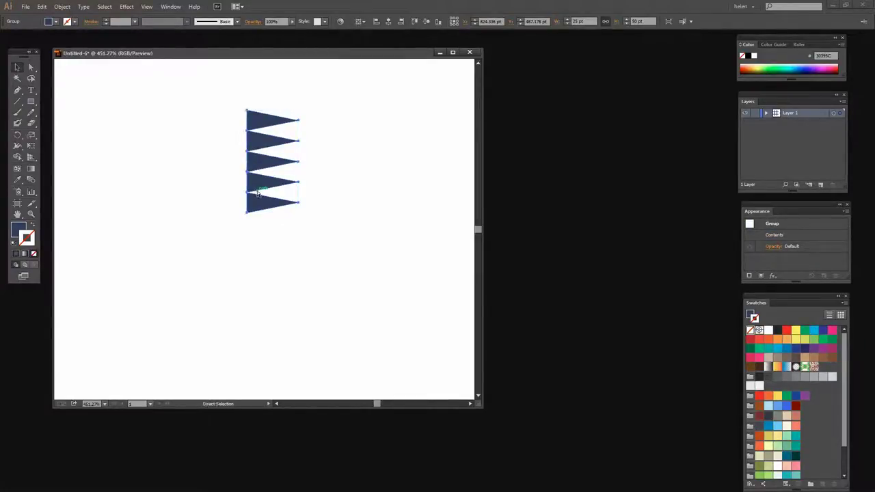
{"action": "key", "text": "ctrl+0"}
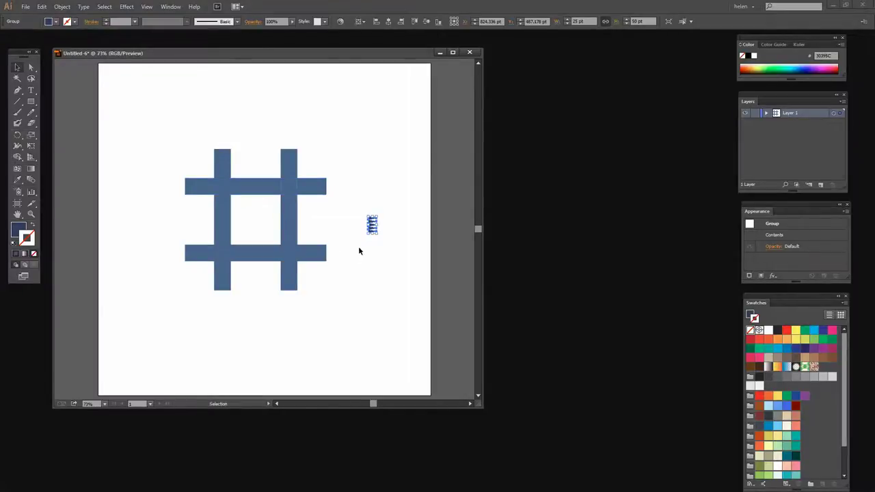
{"action": "left_click_drag", "start_coordinate": [372, 226], "coordinate": [301, 189]}
{"action": "left_click", "coordinate": [310, 210]}
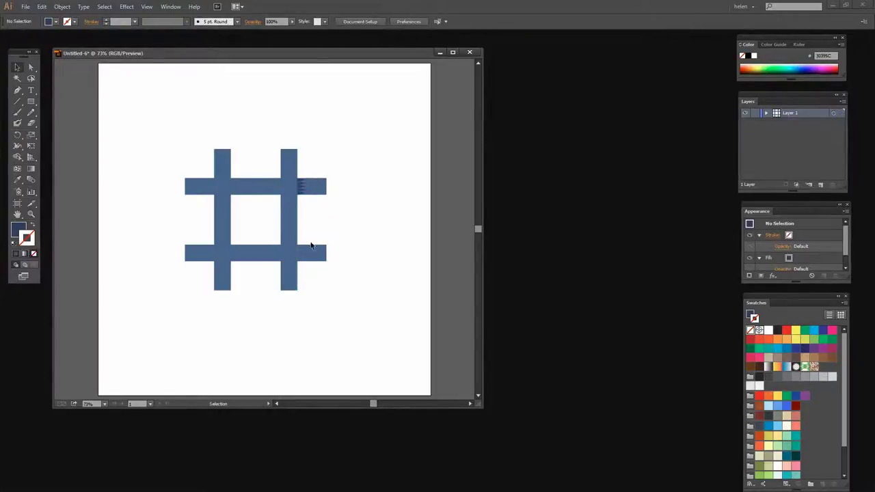
Step: Make a vertically reflected copy of the zigzag group
{"action": "left_click", "coordinate": [300, 195]}
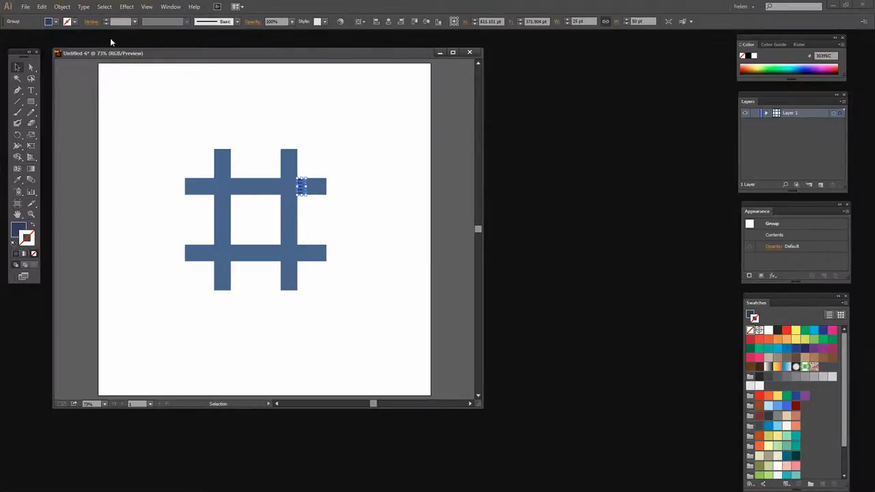
{"action": "left_click", "coordinate": [63, 7]}
{"action": "mouse_move", "coordinate": [72, 16]}
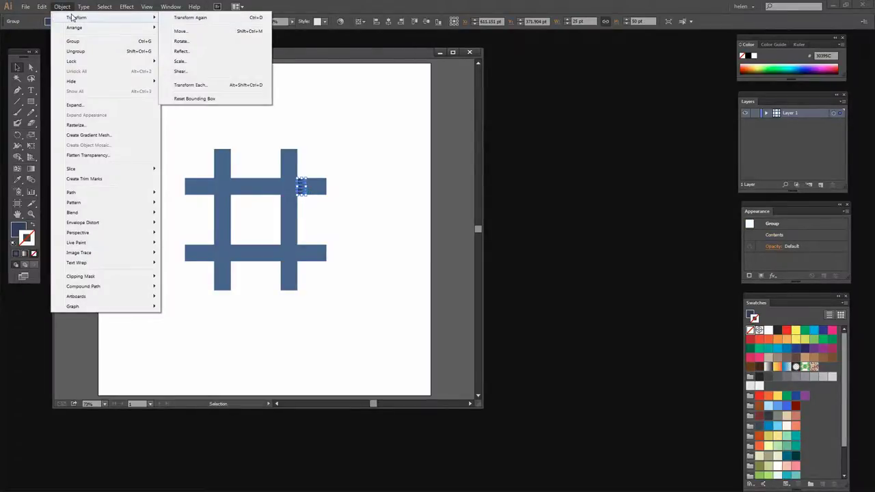
{"action": "left_click", "coordinate": [181, 51]}
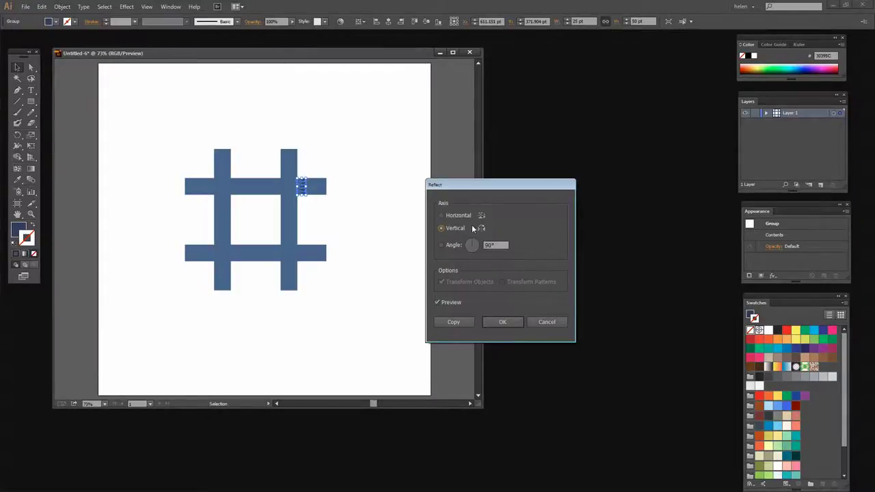
{"action": "left_click", "coordinate": [447, 322]}
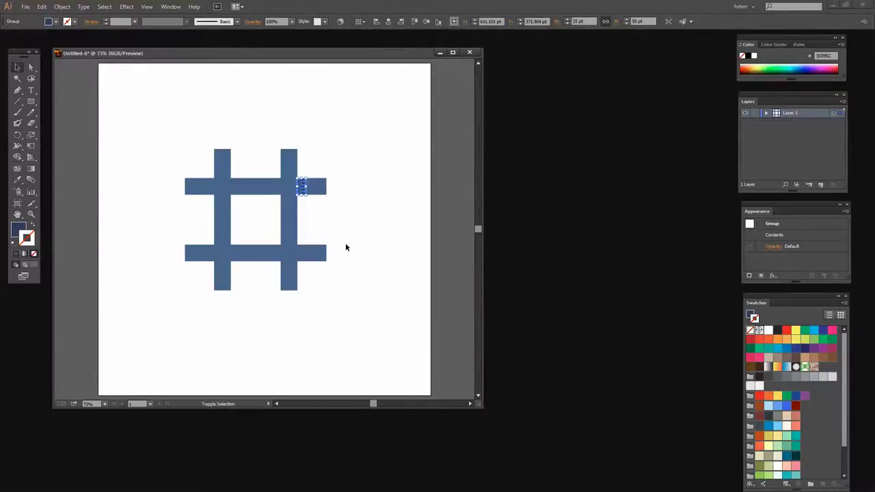
Step: Slide the mirrored zigzag left to the upright's edge and align it with the top bar
{"action": "key", "text": "Left"}
{"action": "key", "text": "Left"}
{"action": "key", "text": "Left"}
{"action": "key", "text": "Left"}
{"action": "key", "text": "Left"}
{"action": "key", "text": "Left"}
{"action": "key", "text": "Left"}
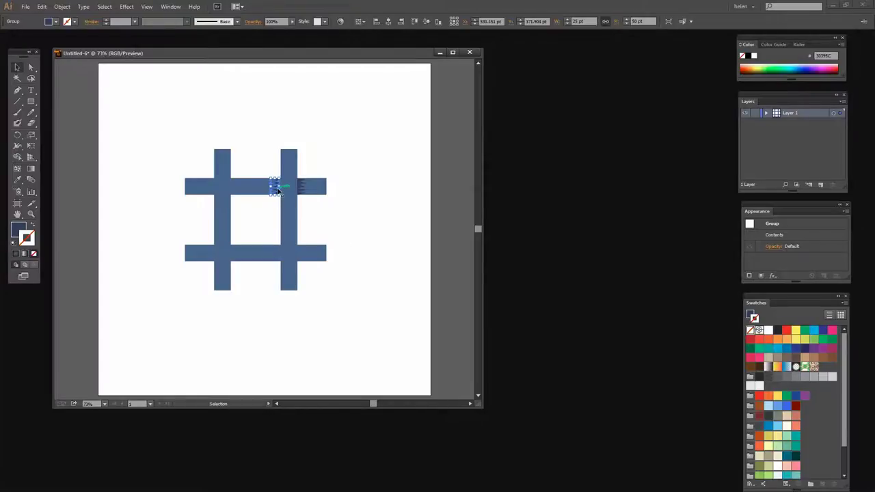
{"action": "left_click_drag", "start_coordinate": [273, 186], "coordinate": [278, 193]}
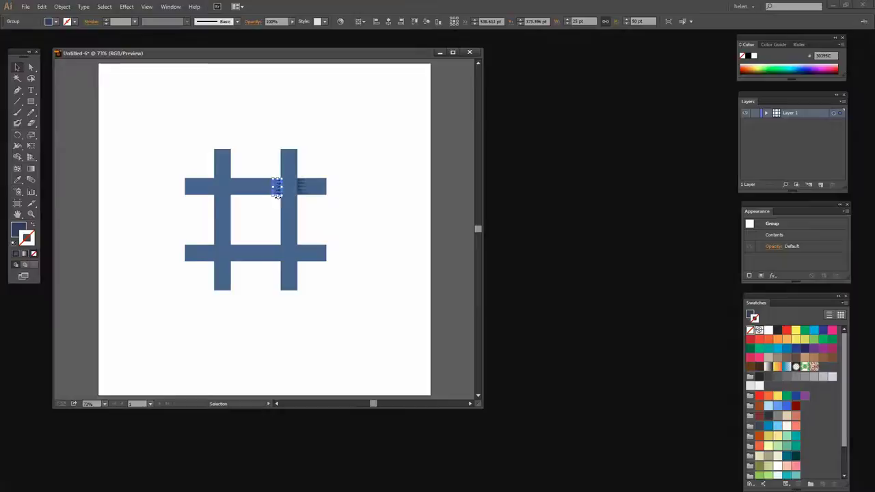
{"action": "left_click", "coordinate": [30, 214]}
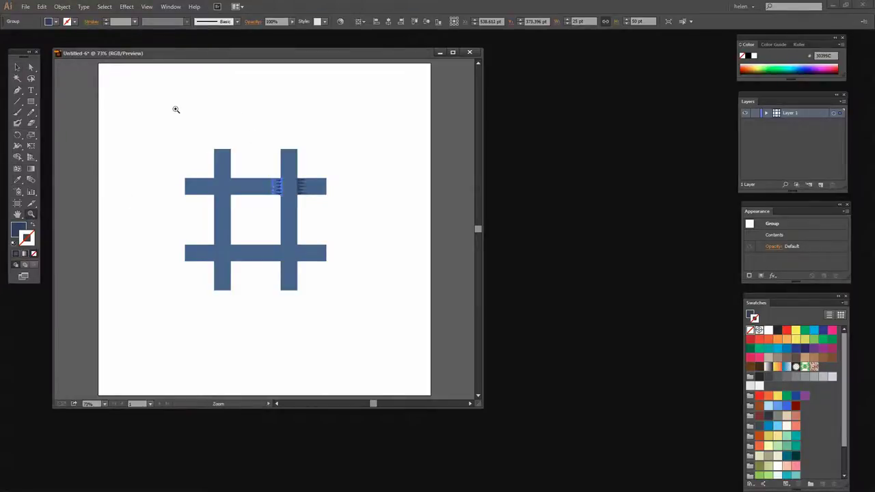
{"action": "left_click_drag", "start_coordinate": [175, 109], "coordinate": [344, 327]}
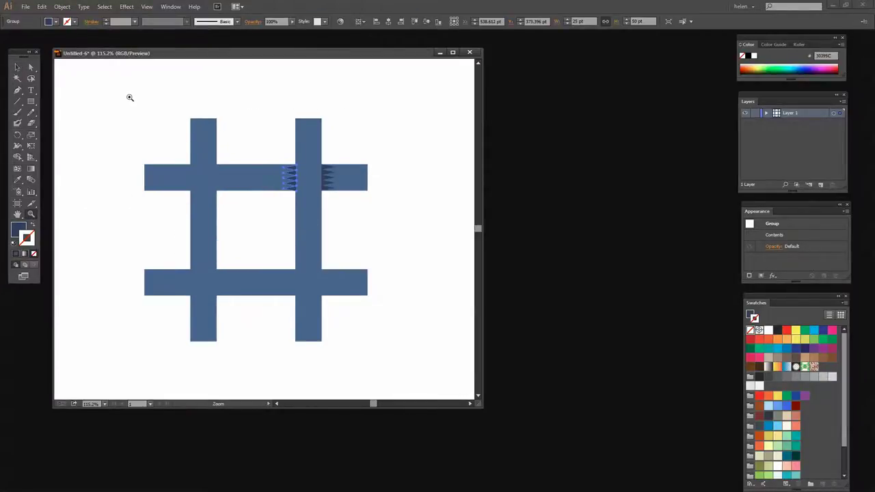
{"action": "left_click_drag", "start_coordinate": [122, 96], "coordinate": [385, 279]}
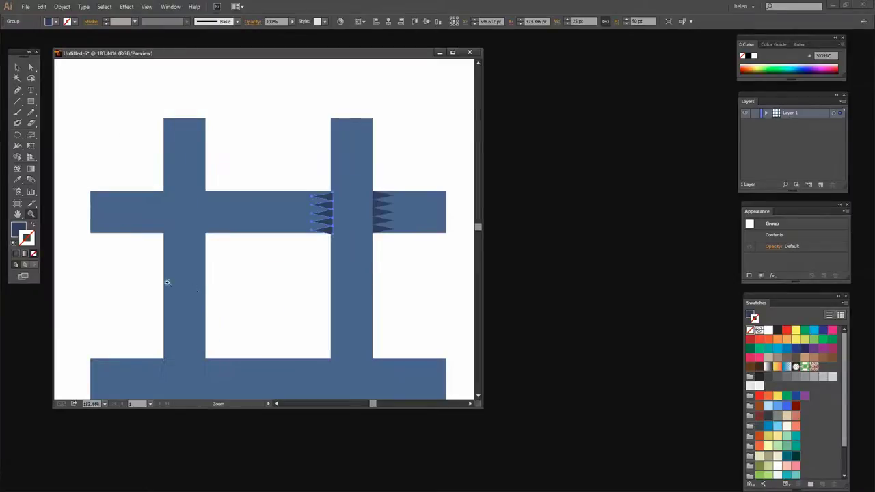
{"action": "left_click", "coordinate": [17, 66]}
{"action": "left_click_drag", "start_coordinate": [324, 209], "coordinate": [324, 201]}
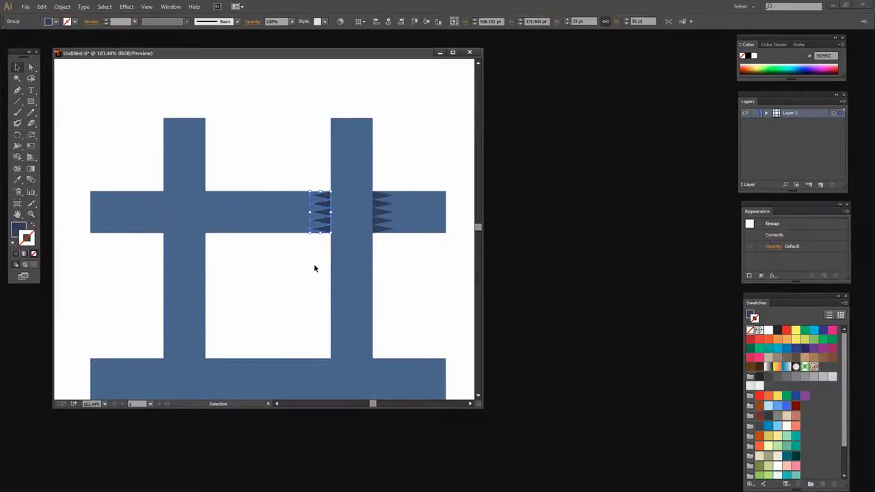
{"action": "left_click", "coordinate": [314, 264]}
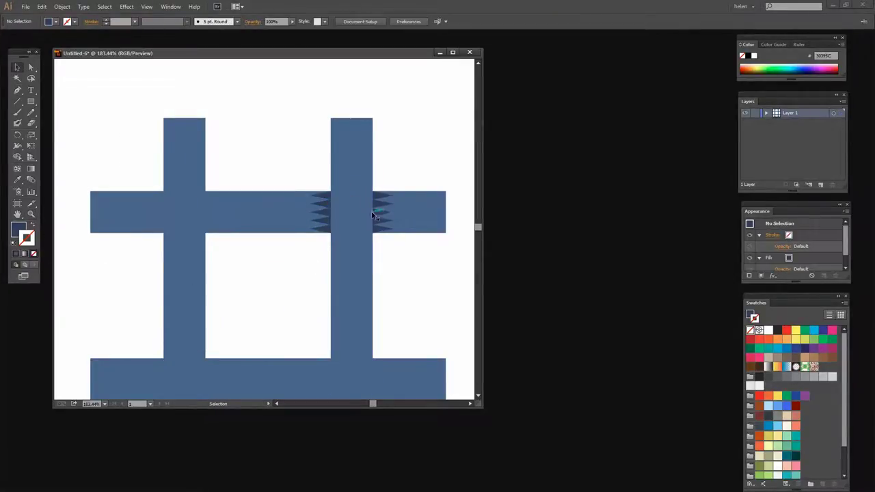
Step: Copy both zigzags, paste them in place, and move the copy to the lower-left crossing
{"action": "left_click", "coordinate": [323, 204]}
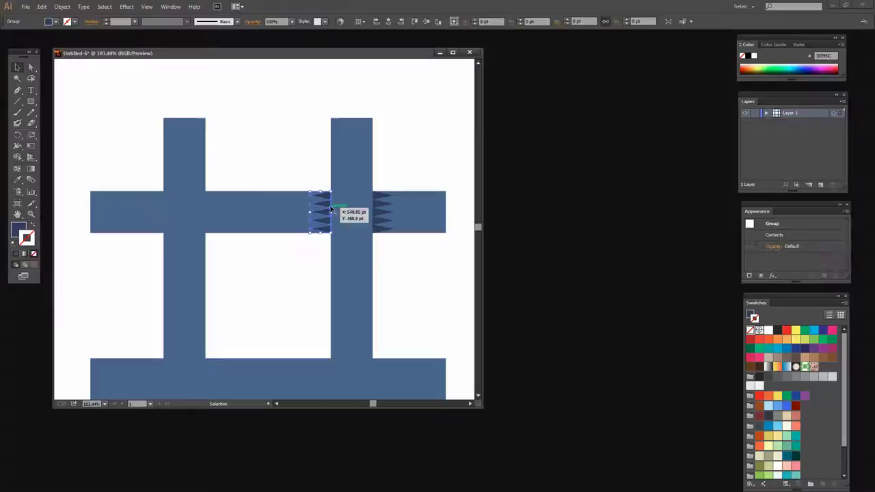
{"action": "left_click", "coordinate": [378, 207], "text": "shift"}
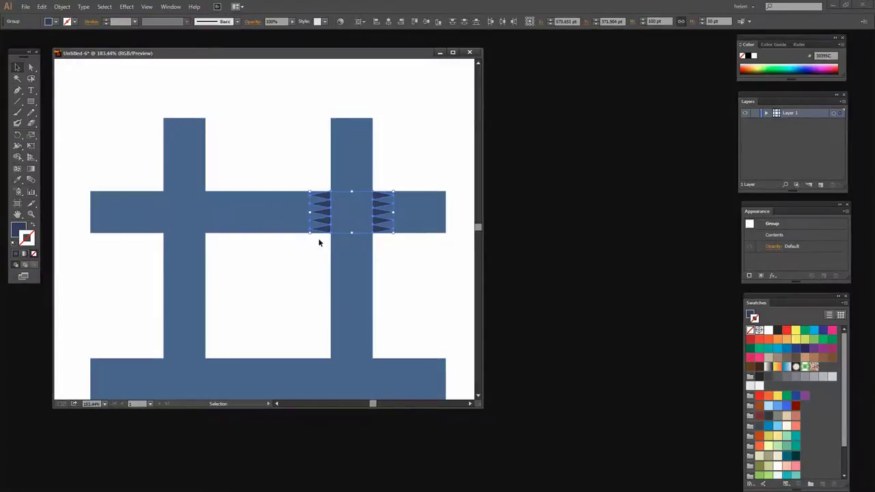
{"action": "left_click", "coordinate": [43, 7]}
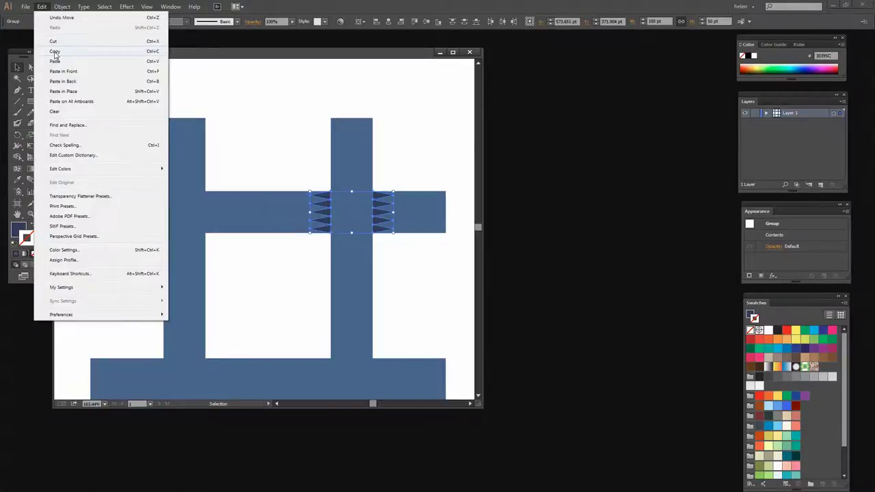
{"action": "left_click", "coordinate": [55, 52]}
{"action": "left_click", "coordinate": [43, 7]}
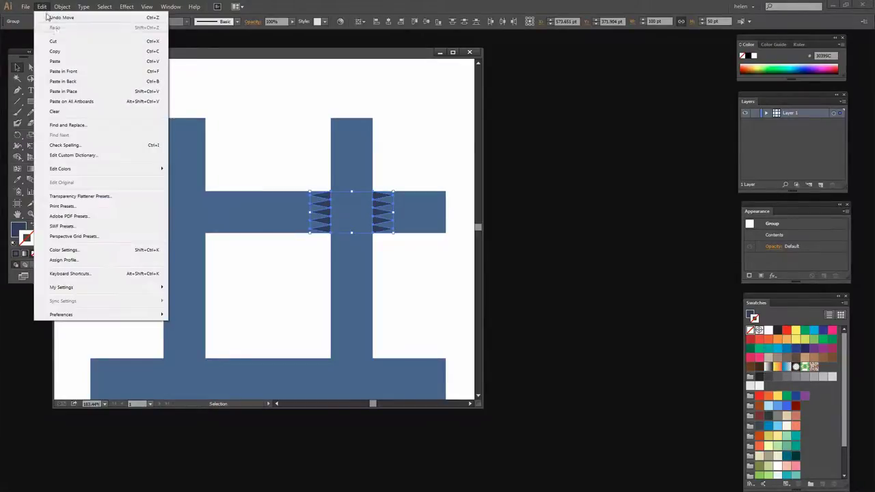
{"action": "left_click", "coordinate": [68, 91]}
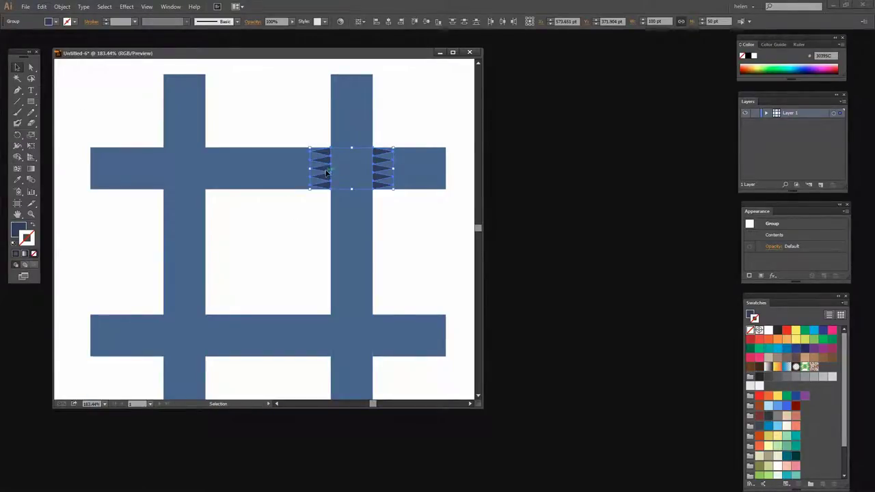
{"action": "left_click_drag", "start_coordinate": [326, 173], "coordinate": [156, 335]}
{"action": "left_click", "coordinate": [293, 375]}
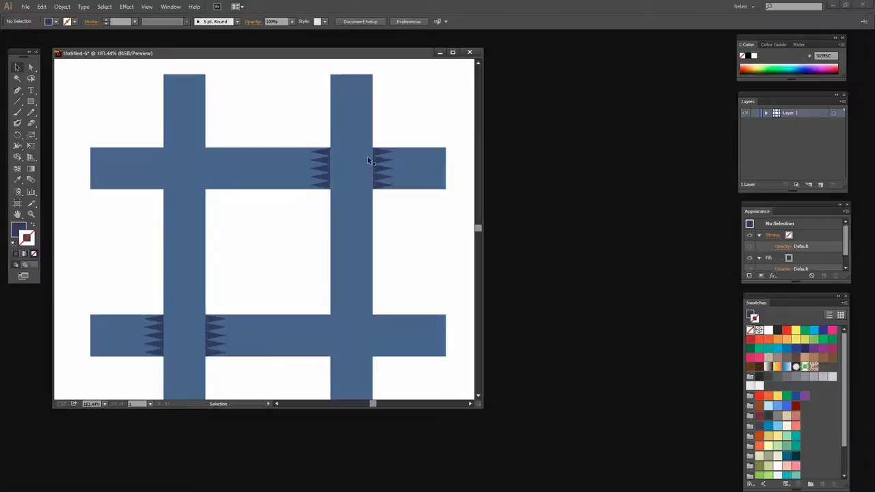
Step: Copy the lower-left zigzag group and paste a duplicate in place
{"action": "left_click", "coordinate": [215, 333]}
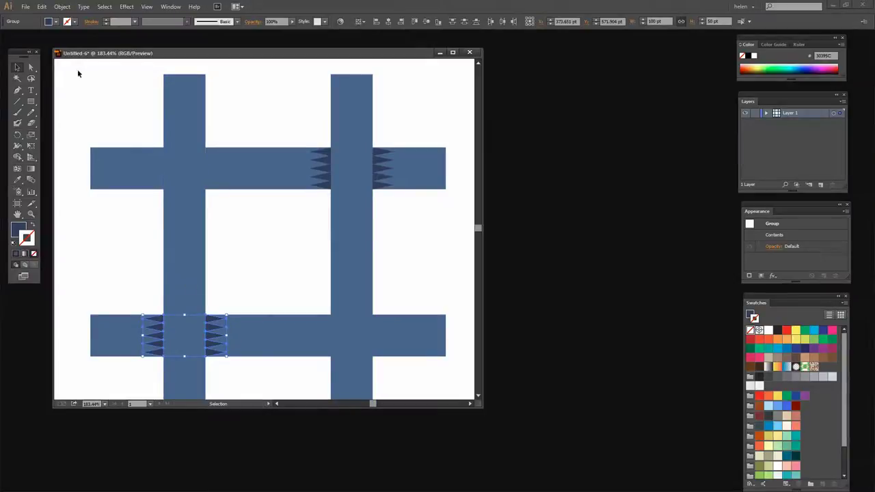
{"action": "left_click", "coordinate": [42, 6]}
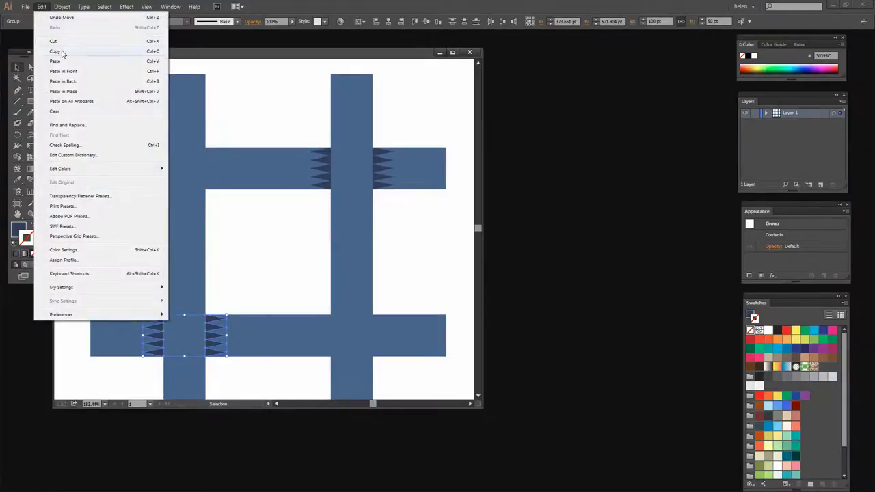
{"action": "left_click", "coordinate": [64, 54]}
{"action": "left_click", "coordinate": [42, 6]}
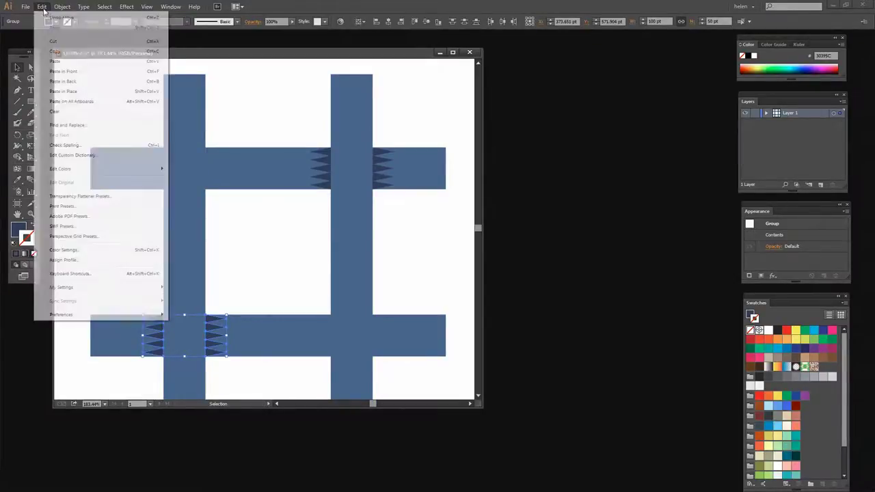
{"action": "left_click", "coordinate": [70, 92]}
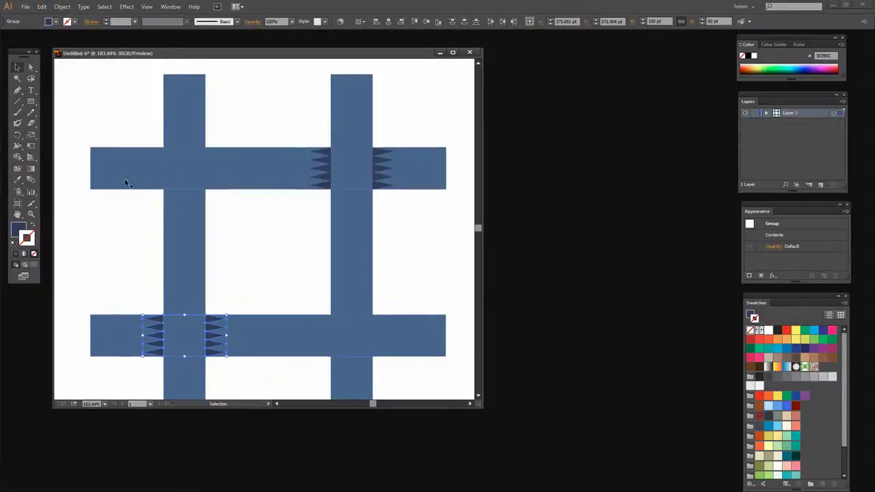
Step: Rotate the zigzag copy 90° and move it up to the upper-left crossing
{"action": "left_click", "coordinate": [62, 7]}
{"action": "mouse_move", "coordinate": [75, 18]}
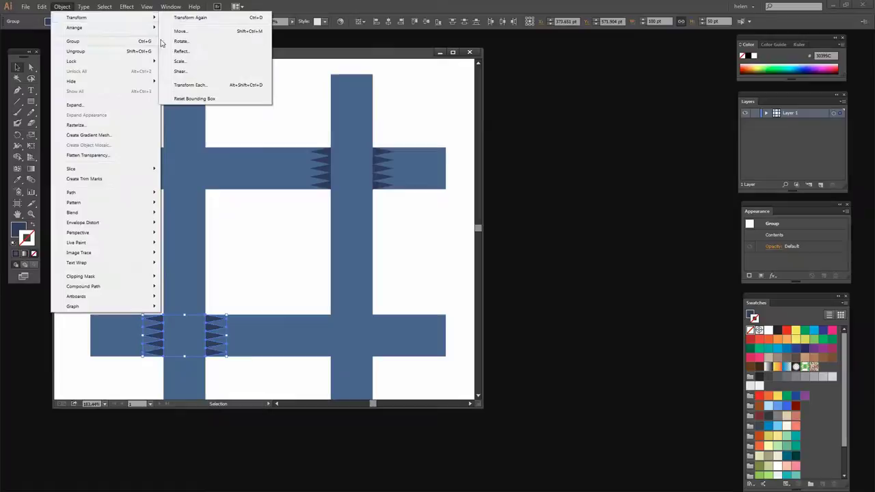
{"action": "left_click", "coordinate": [182, 41]}
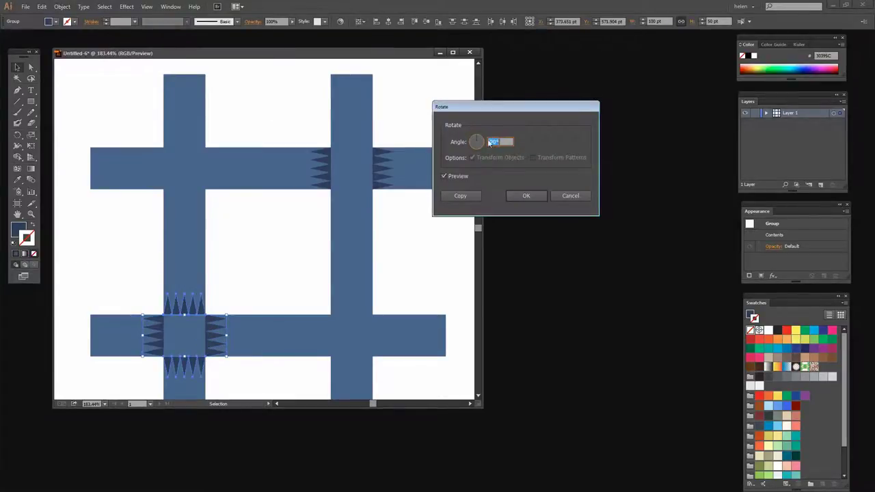
{"action": "left_click", "coordinate": [526, 196]}
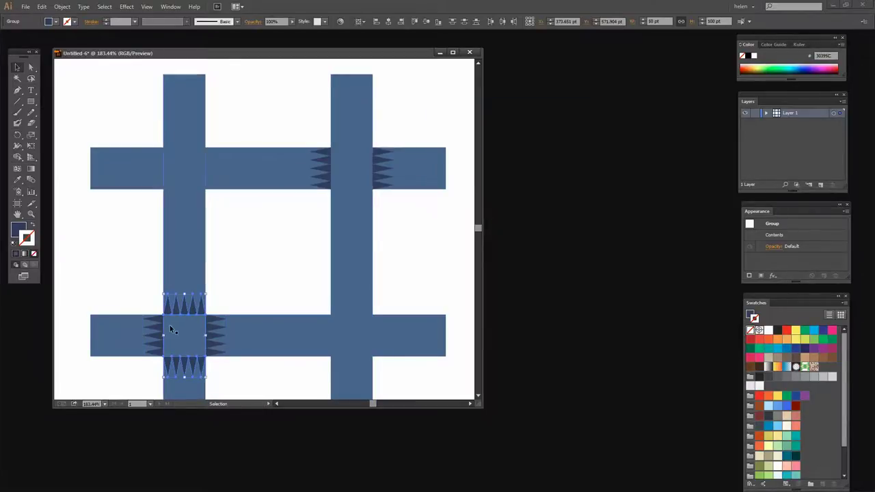
{"action": "left_click_drag", "start_coordinate": [186, 311], "coordinate": [187, 148]}
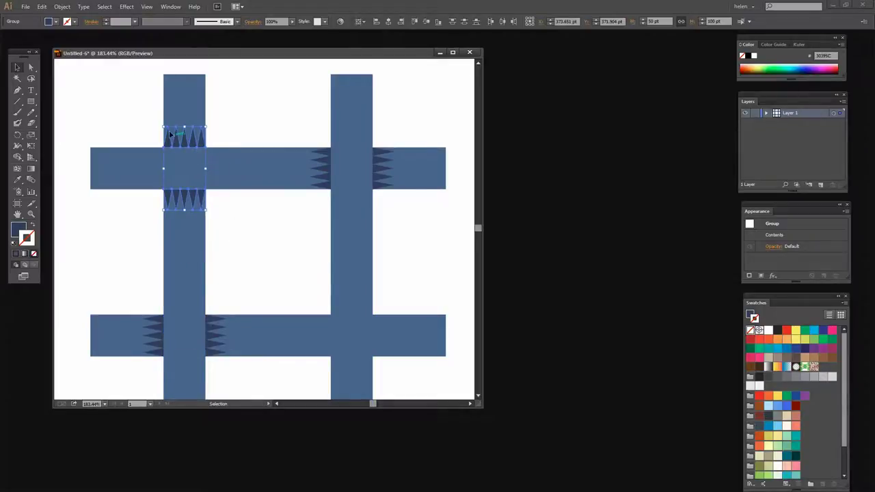
Step: Copy and paste the rotated zigzags in place, then drag the copy to the lower-right crossing
{"action": "left_click", "coordinate": [41, 7]}
{"action": "left_click", "coordinate": [41, 7]}
{"action": "left_click", "coordinate": [41, 7]}
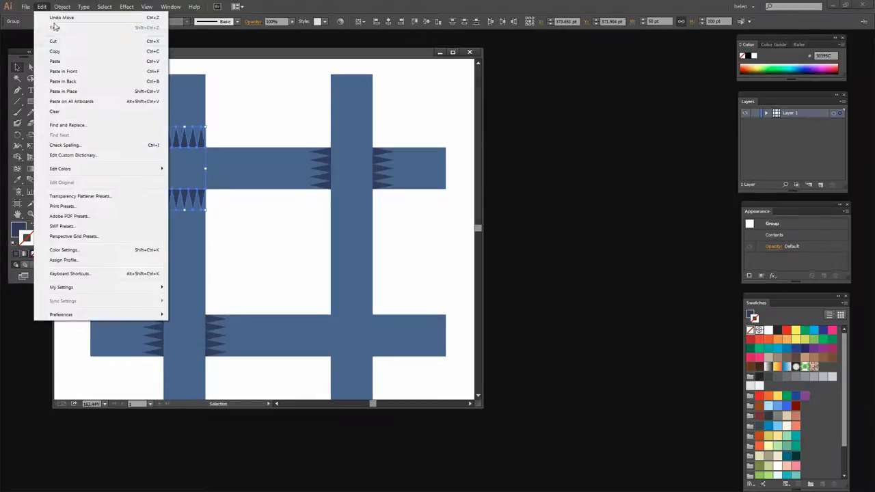
{"action": "left_click", "coordinate": [69, 91]}
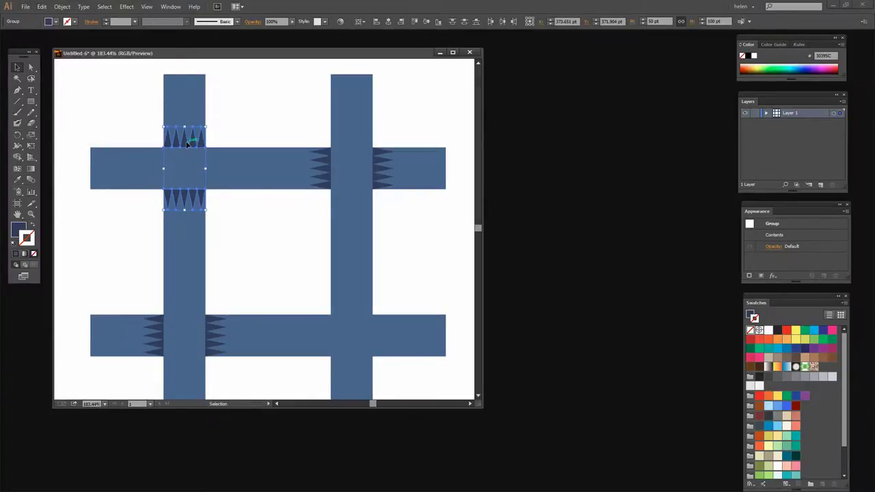
{"action": "left_click_drag", "start_coordinate": [187, 144], "coordinate": [354, 311]}
Step: Drop the last zigzag copy, fit the artboard with Ctrl+0, and marquee-select the whole woven grid
{"action": "left_click", "coordinate": [419, 276]}
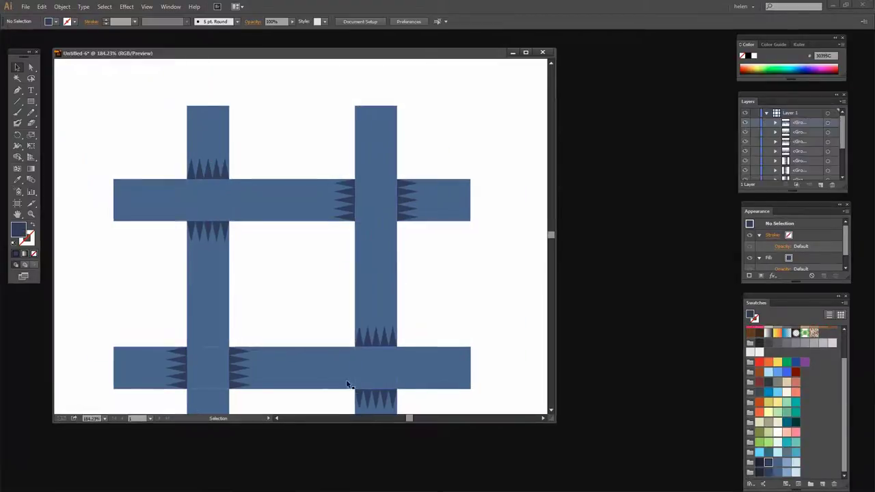
{"action": "key", "text": "ctrl+0"}
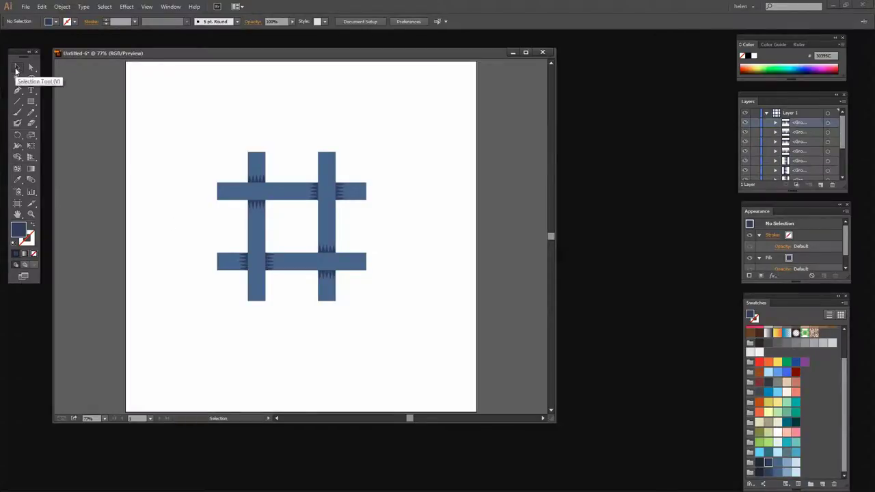
{"action": "left_click_drag", "start_coordinate": [197, 137], "coordinate": [400, 339]}
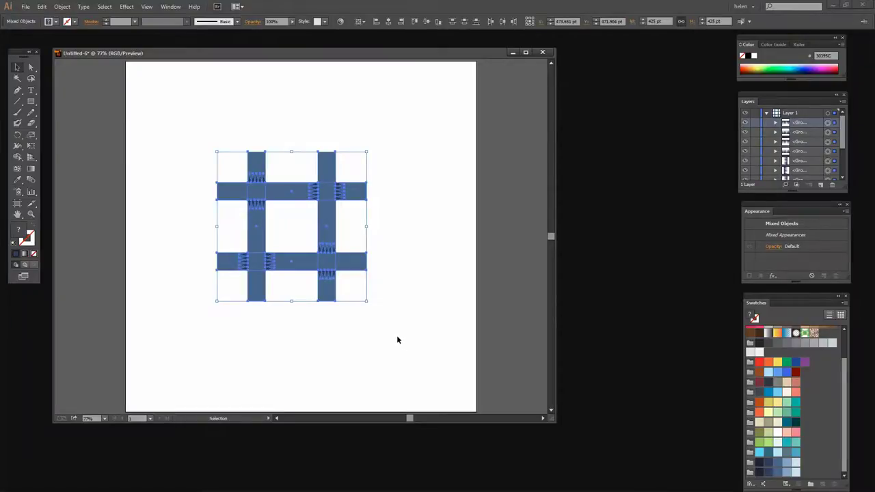
Step: Make a pattern from the woven grid with a 400 pt × 400 pt tile and save it
{"action": "left_click", "coordinate": [61, 7]}
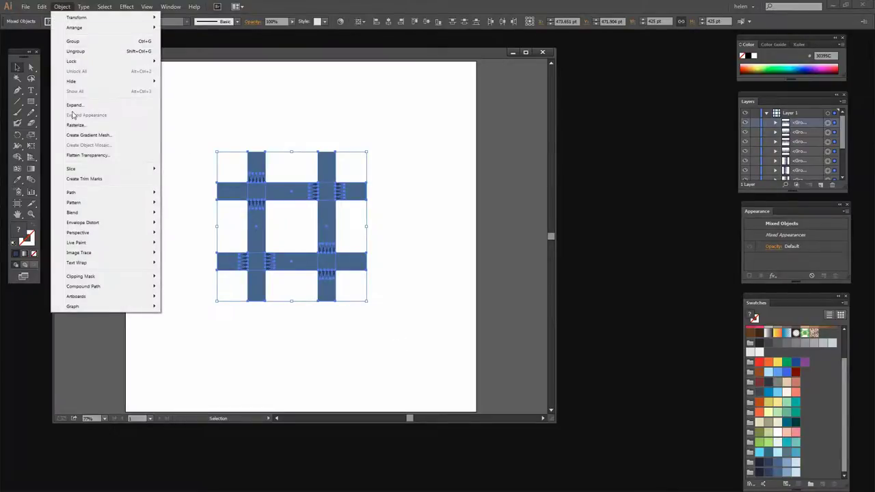
{"action": "mouse_move", "coordinate": [74, 203]}
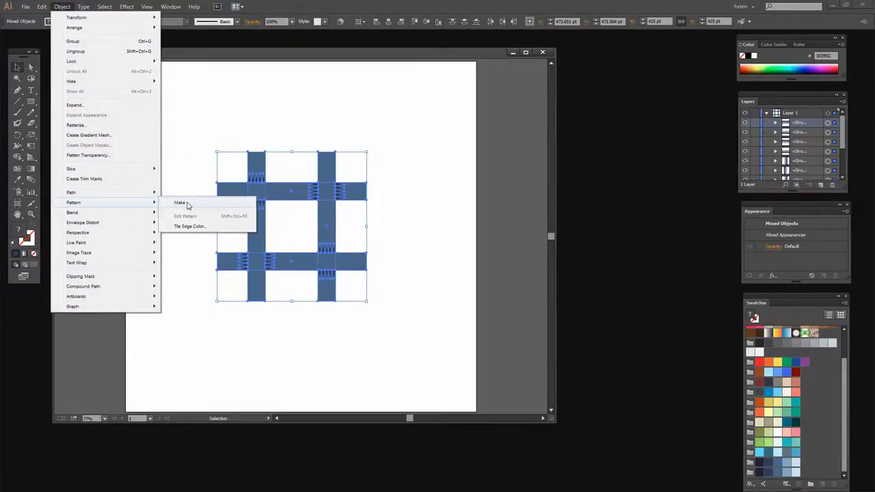
{"action": "left_click", "coordinate": [188, 203]}
{"action": "left_click", "coordinate": [524, 268]}
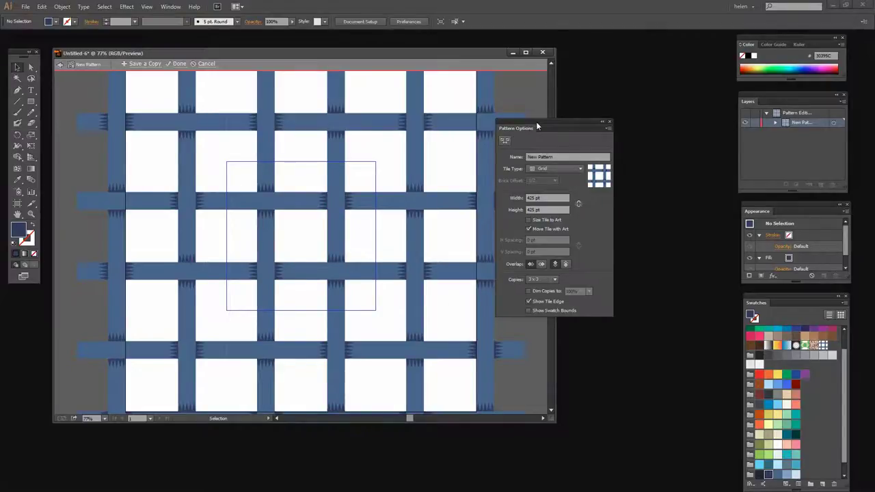
{"action": "left_click_drag", "start_coordinate": [536, 126], "coordinate": [589, 125]}
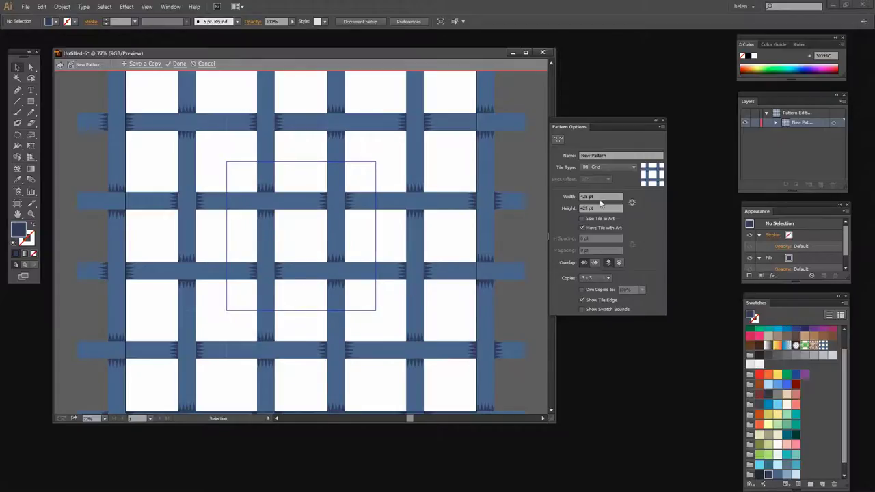
{"action": "left_click_drag", "start_coordinate": [603, 197], "coordinate": [551, 193]}
{"action": "type", "text": "400"}
{"action": "key", "text": "Tab"}
{"action": "type", "text": "400"}
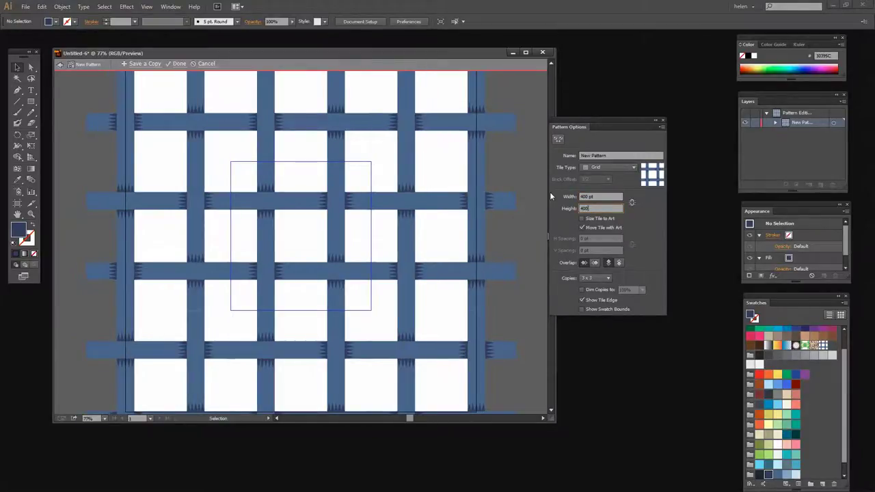
{"action": "key", "text": "Tab"}
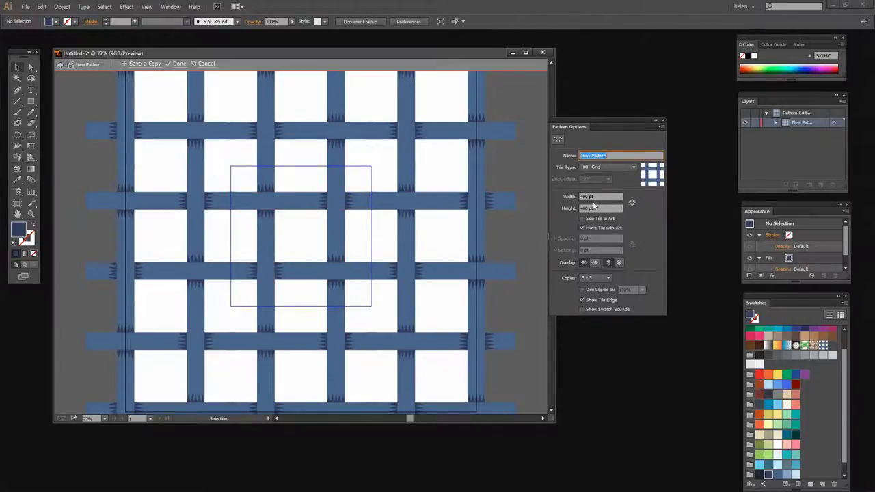
{"action": "left_click", "coordinate": [179, 64]}
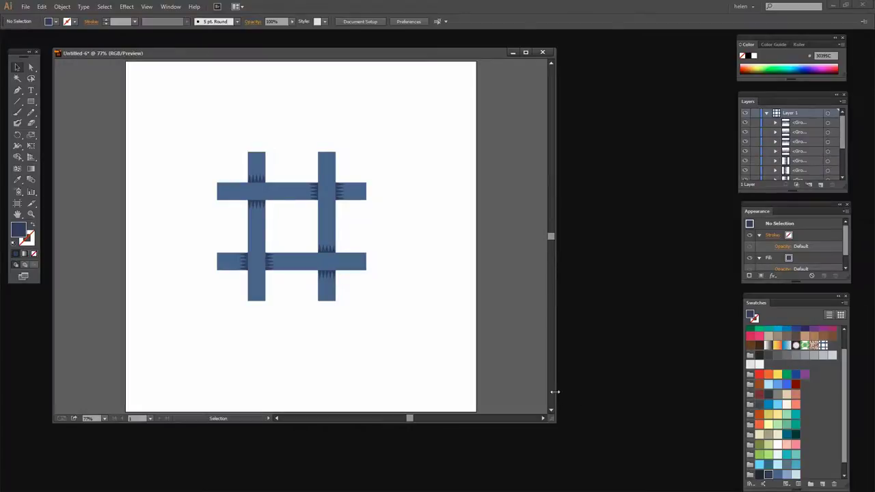
Step: Widen the window and drag all the grid artwork off the artboard to the right, then deselect
{"action": "left_click_drag", "start_coordinate": [556, 389], "coordinate": [667, 393]}
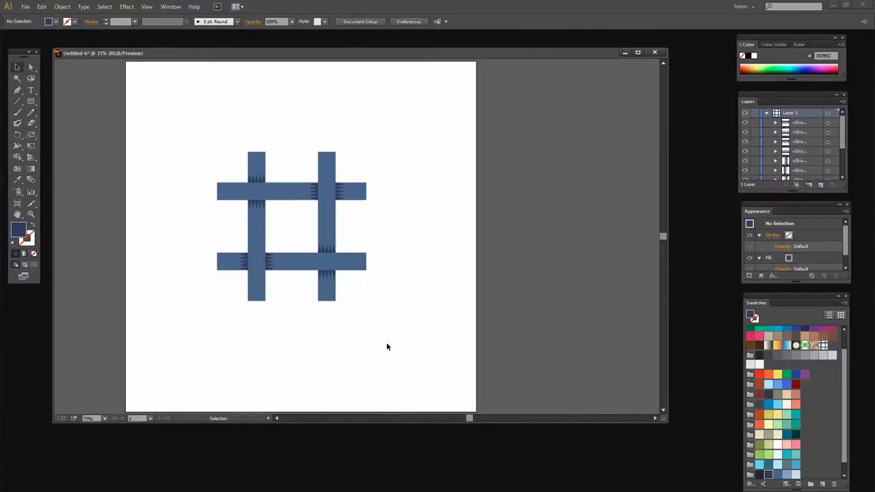
{"action": "left_click_drag", "start_coordinate": [383, 339], "coordinate": [189, 121]}
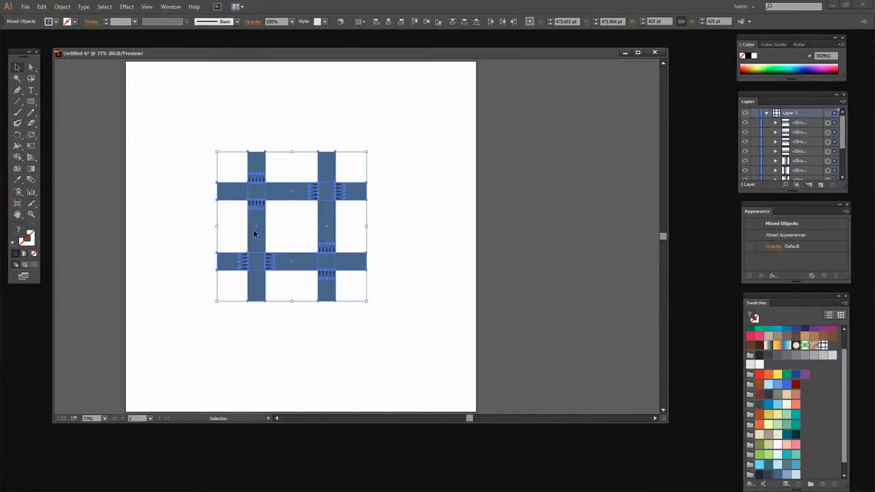
{"action": "left_click_drag", "start_coordinate": [253, 229], "coordinate": [538, 162]}
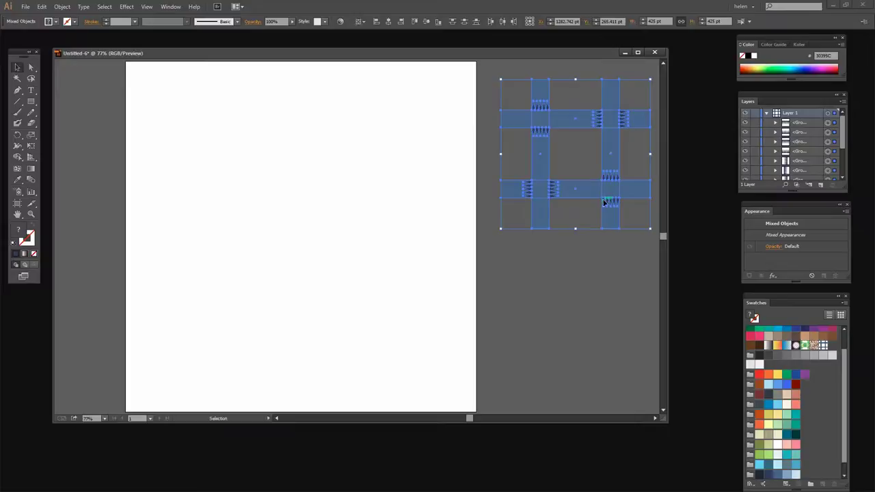
{"action": "left_click", "coordinate": [574, 270]}
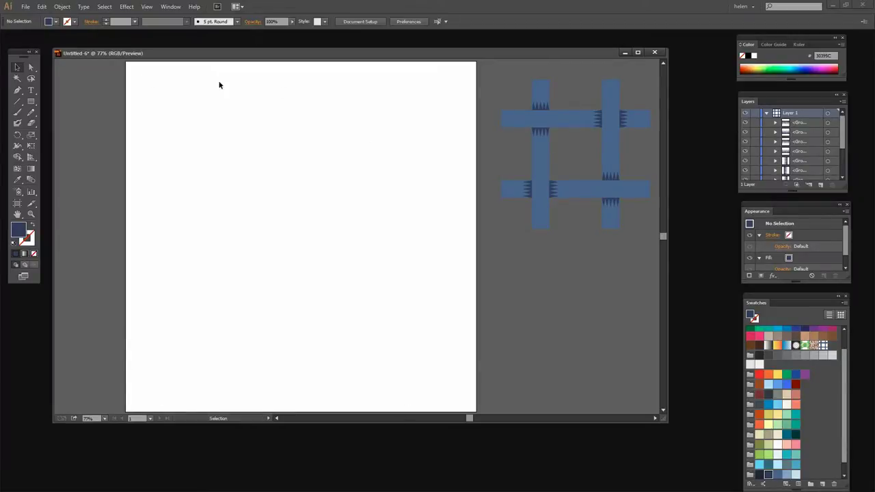
Step: Run the 'rectangle artboard size' script and fill the new rectangle with the woven pattern swatch
{"action": "left_click", "coordinate": [24, 8]}
{"action": "mouse_move", "coordinate": [50, 213]}
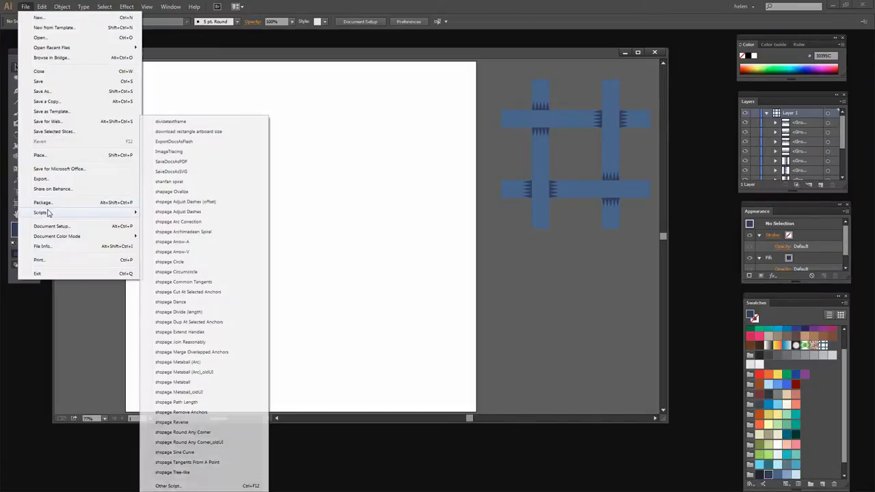
{"action": "left_click", "coordinate": [170, 134]}
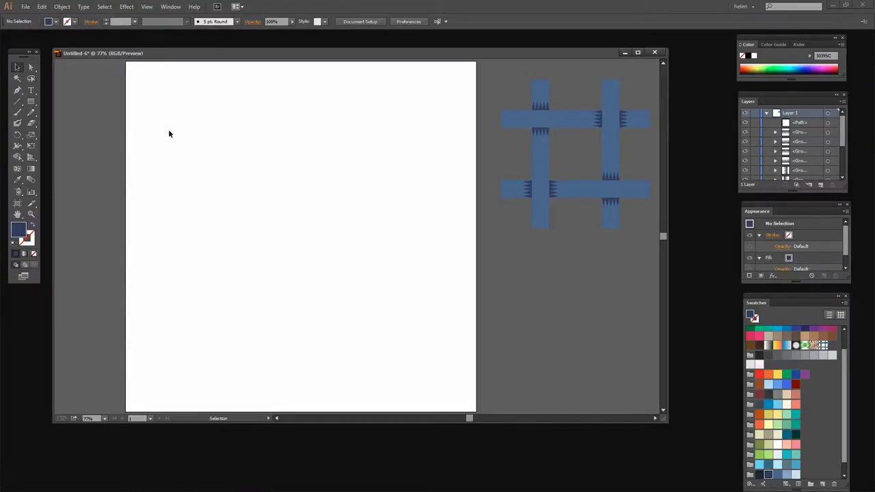
{"action": "left_click", "coordinate": [827, 123]}
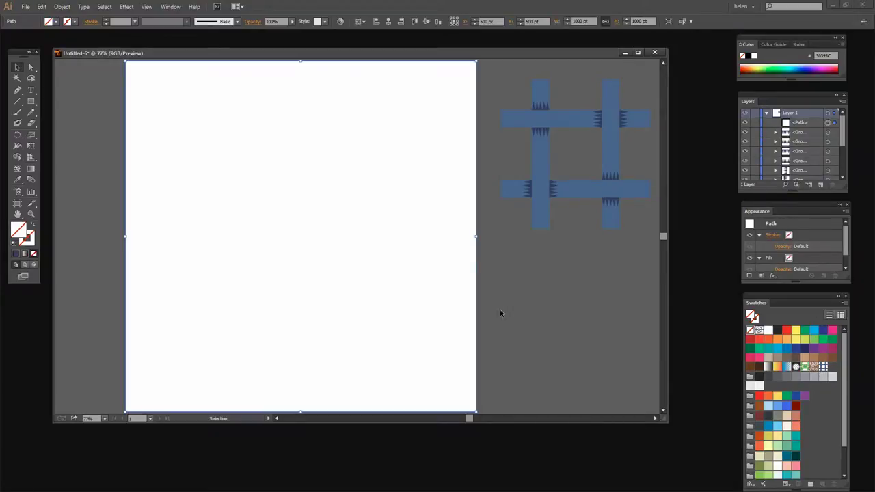
{"action": "left_click", "coordinate": [823, 367]}
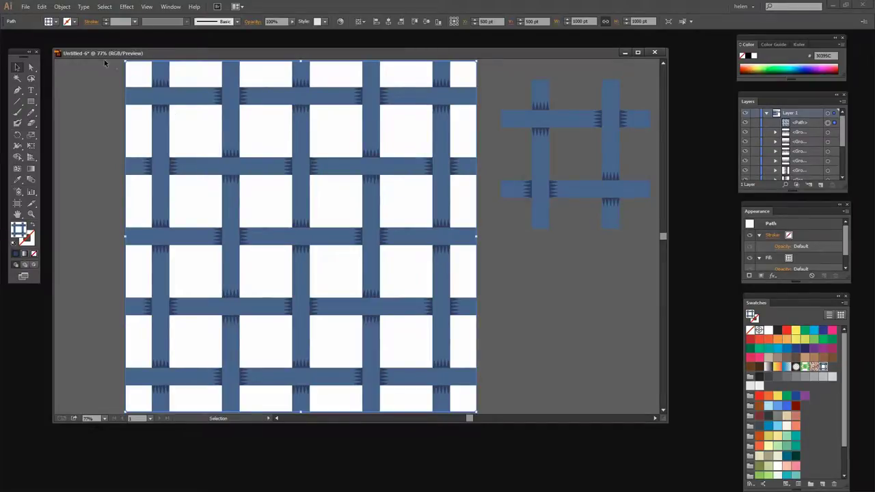
Step: Scale only the rectangle's pattern to 40% uniform, with Transform Objects unchecked
{"action": "left_click", "coordinate": [60, 7]}
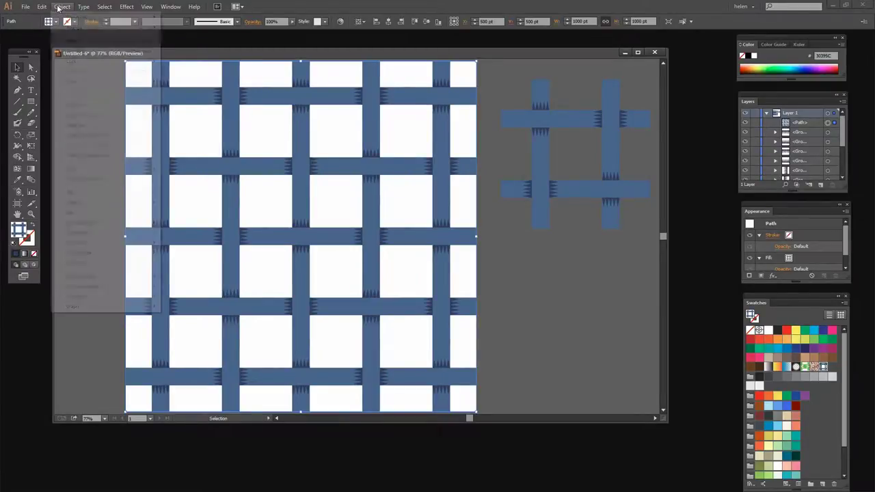
{"action": "mouse_move", "coordinate": [77, 18]}
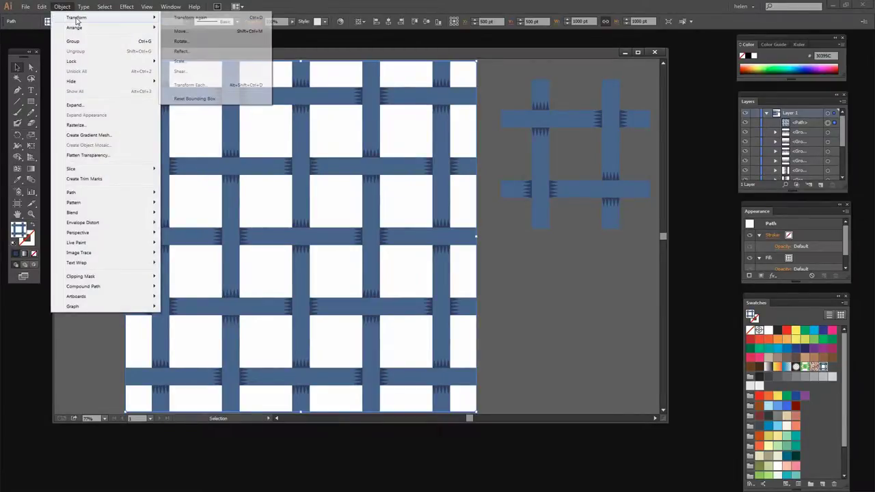
{"action": "left_click", "coordinate": [179, 61]}
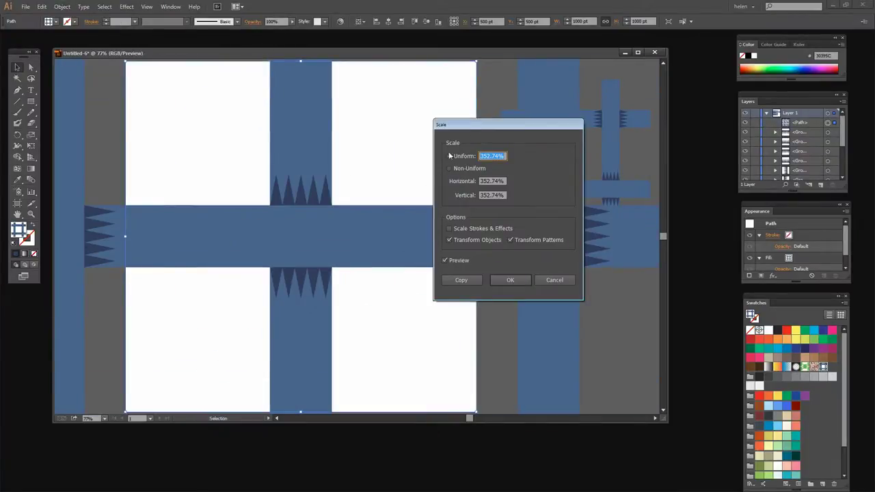
{"action": "left_click_drag", "start_coordinate": [471, 130], "coordinate": [440, 180]}
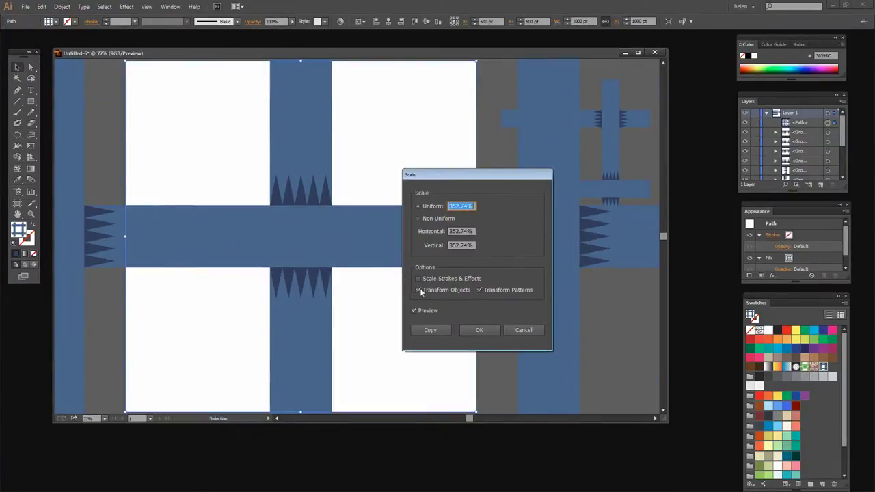
{"action": "left_click", "coordinate": [417, 290]}
{"action": "left_click", "coordinate": [418, 291]}
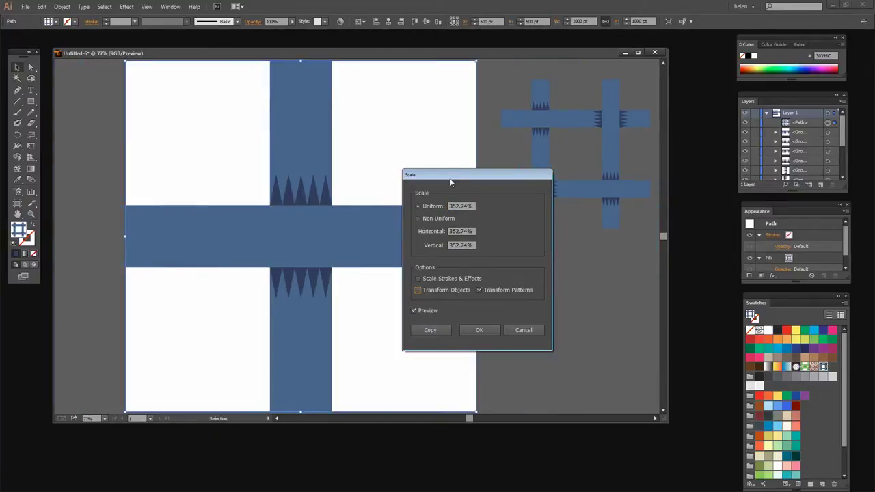
{"action": "double_click", "coordinate": [460, 206]}
{"action": "type", "text": "350"}
{"action": "key", "text": "Tab"}
{"action": "scroll", "coordinate": [460, 204], "scroll_direction": "down", "scroll_amount": 20}
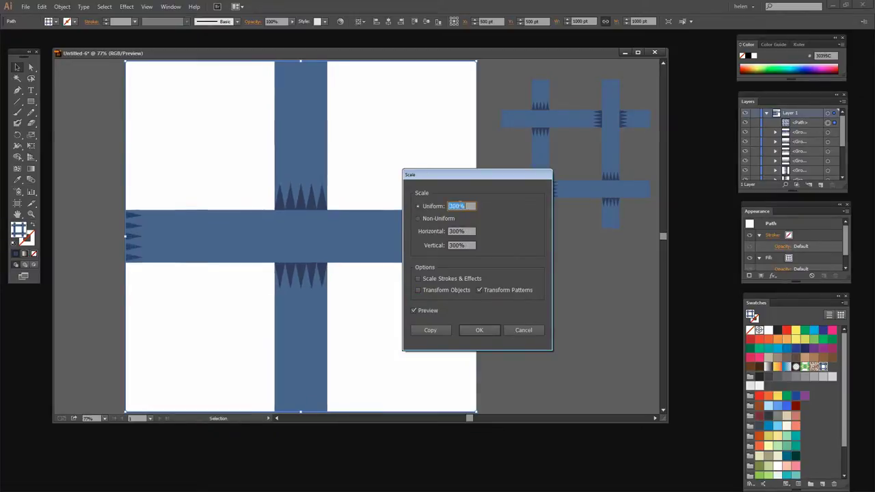
{"action": "scroll", "coordinate": [460, 204], "scroll_direction": "down", "scroll_amount": 6}
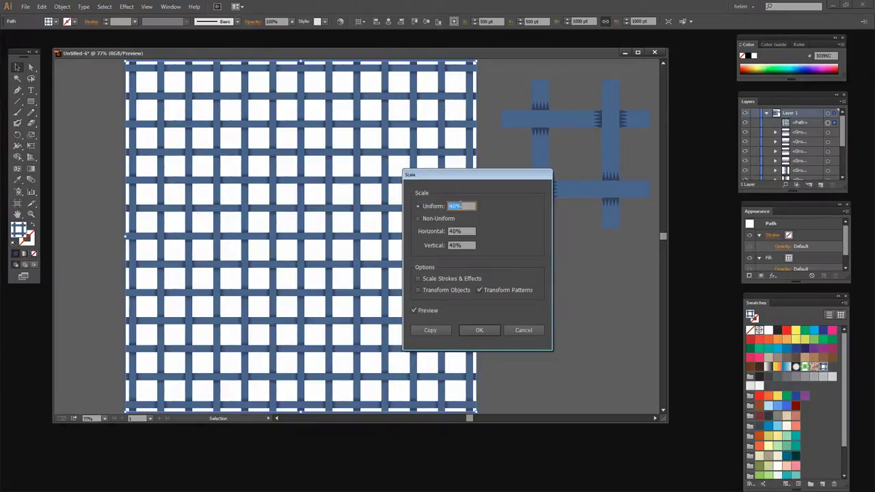
{"action": "scroll", "coordinate": [460, 204], "scroll_direction": "down", "scroll_amount": 1}
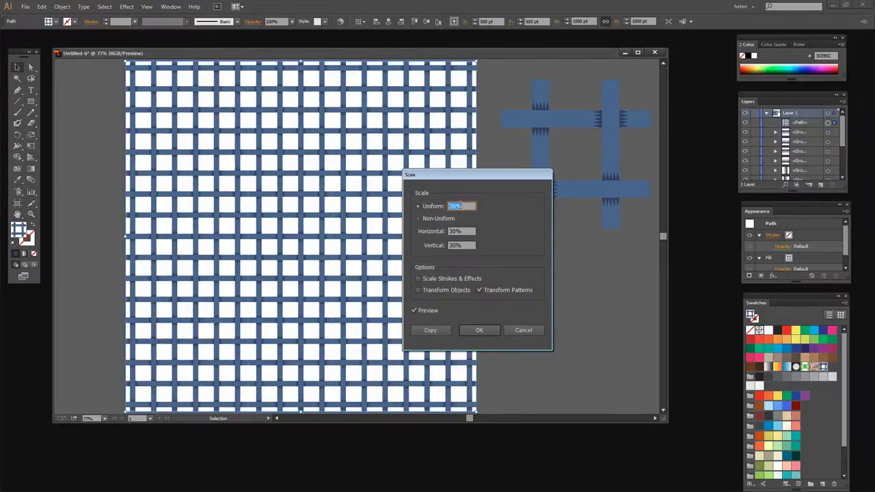
{"action": "scroll", "coordinate": [460, 204], "scroll_direction": "up", "scroll_amount": 1}
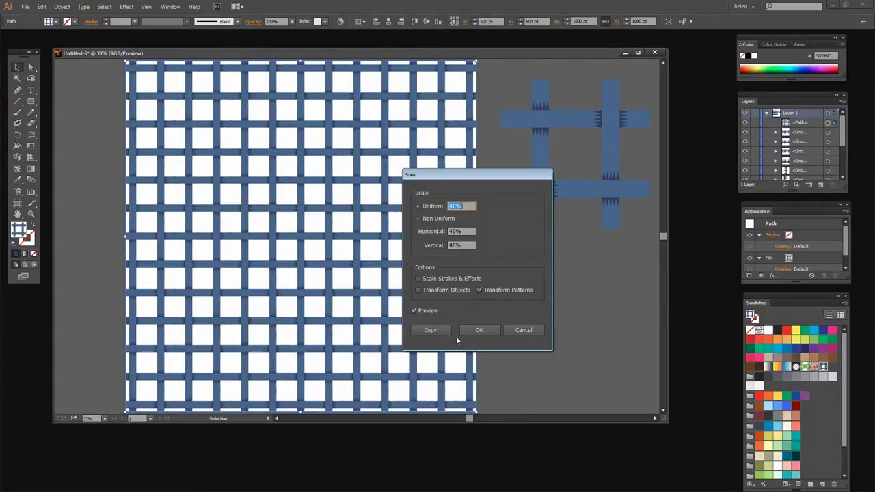
{"action": "left_click", "coordinate": [474, 332]}
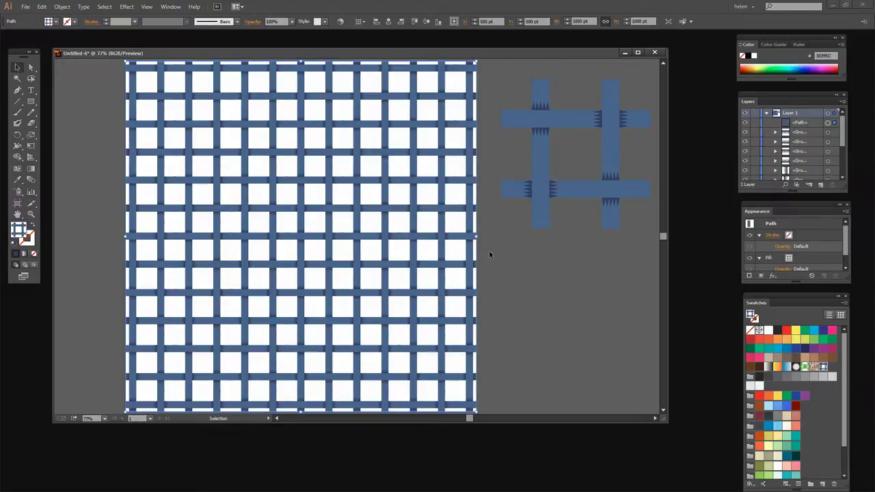
Step: Reselect the patterned rectangle and rotate only its pattern by 45°
{"action": "left_click", "coordinate": [531, 289]}
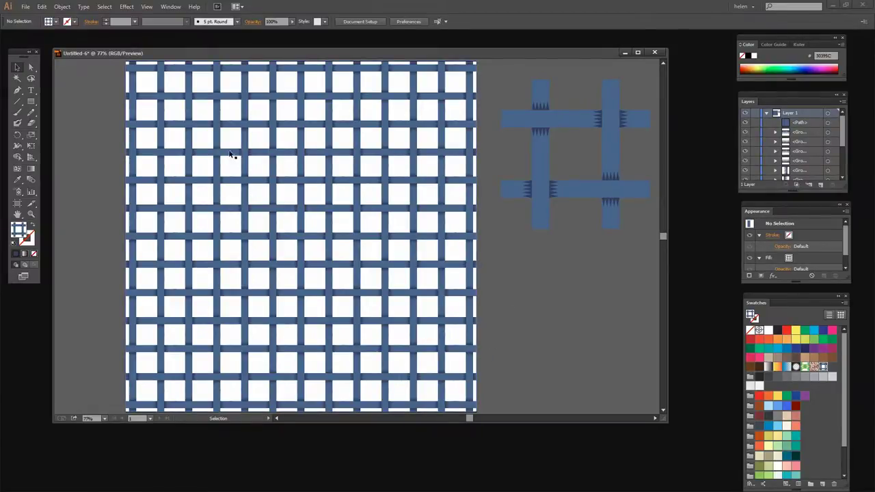
{"action": "left_click", "coordinate": [354, 237]}
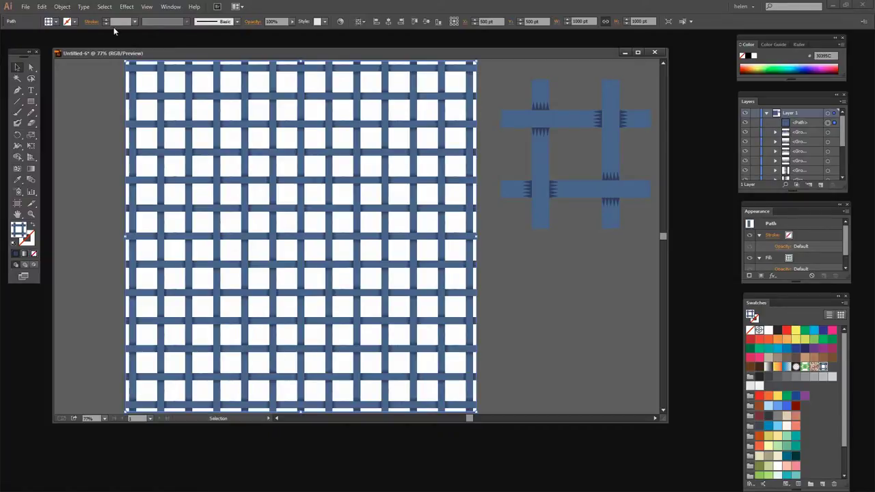
{"action": "left_click", "coordinate": [63, 7]}
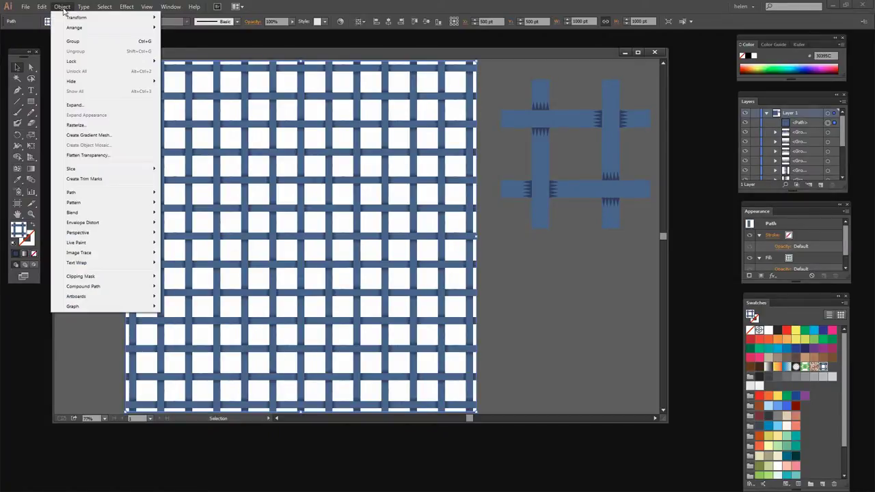
{"action": "mouse_move", "coordinate": [87, 17]}
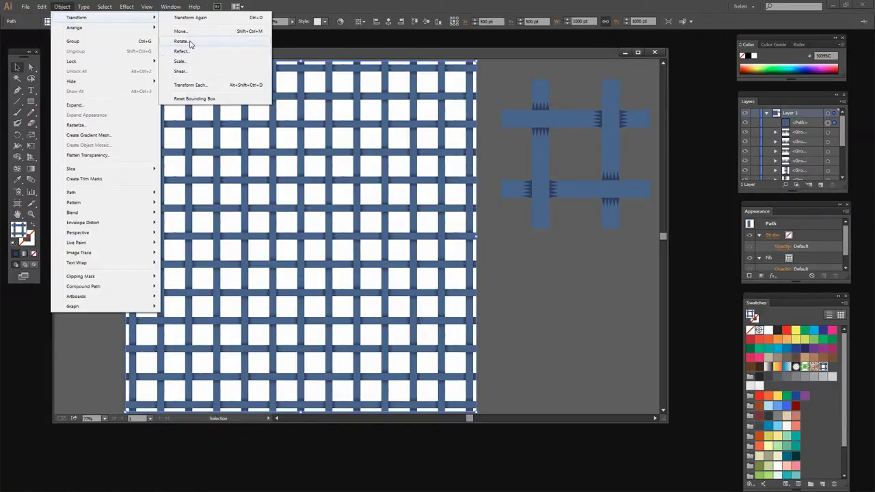
{"action": "left_click", "coordinate": [180, 41]}
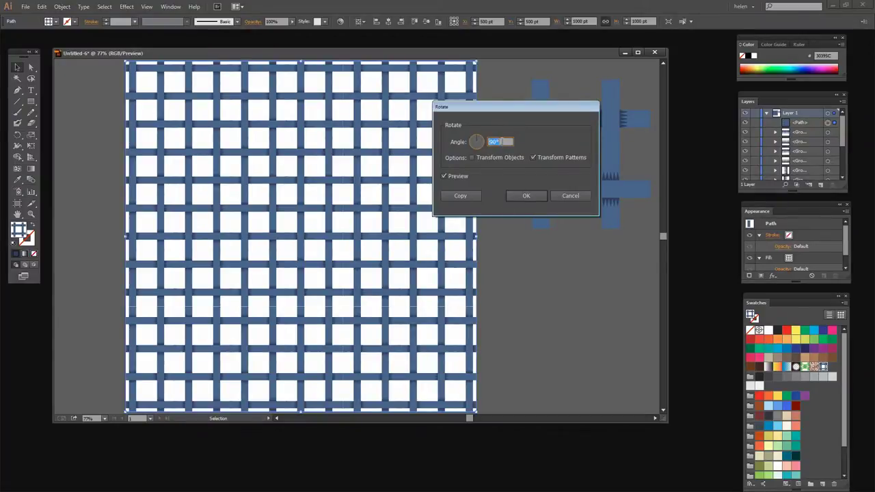
{"action": "type", "text": "45"}
{"action": "key", "text": "Tab"}
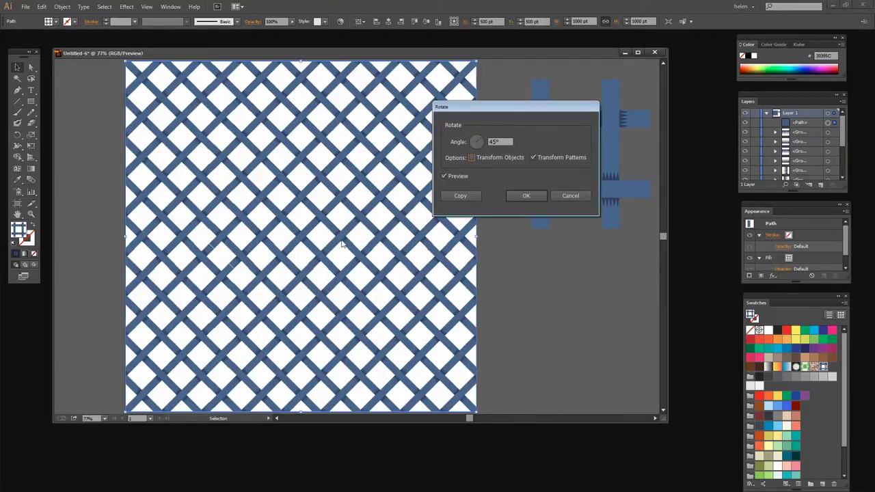
{"action": "left_click", "coordinate": [527, 197]}
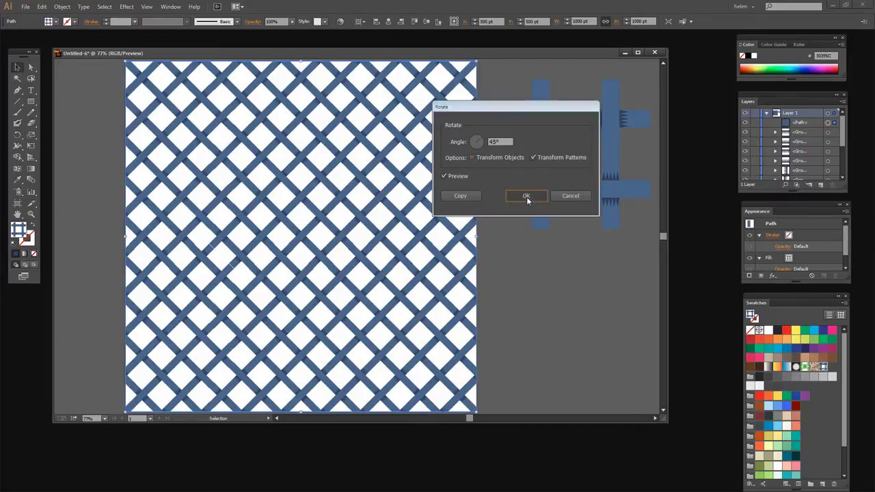
{"action": "left_click", "coordinate": [526, 194]}
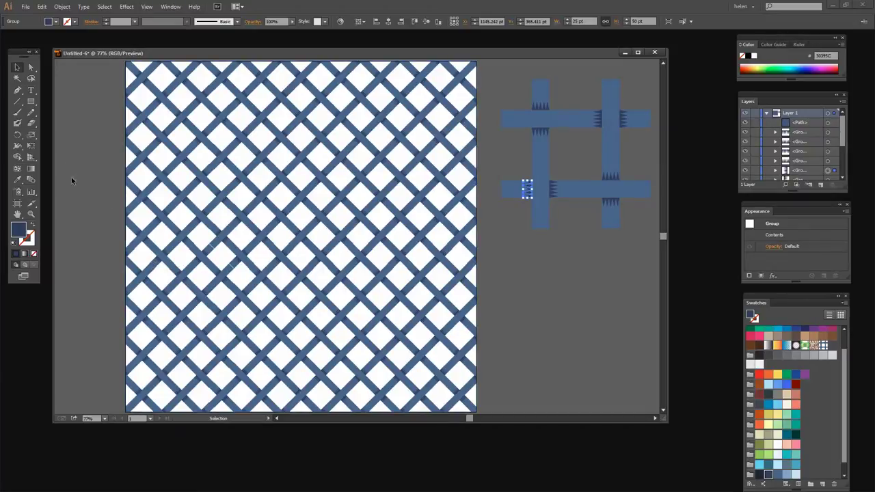
{"action": "left_click", "coordinate": [31, 214]}
{"action": "left_click_drag", "start_coordinate": [198, 127], "coordinate": [373, 290]}
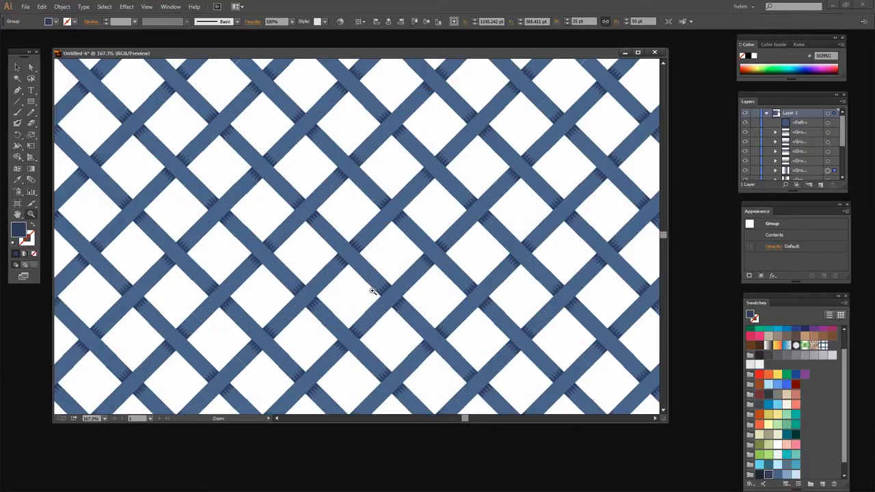
{"action": "scroll", "coordinate": [280, 232], "scroll_direction": "down", "scroll_amount": 5}
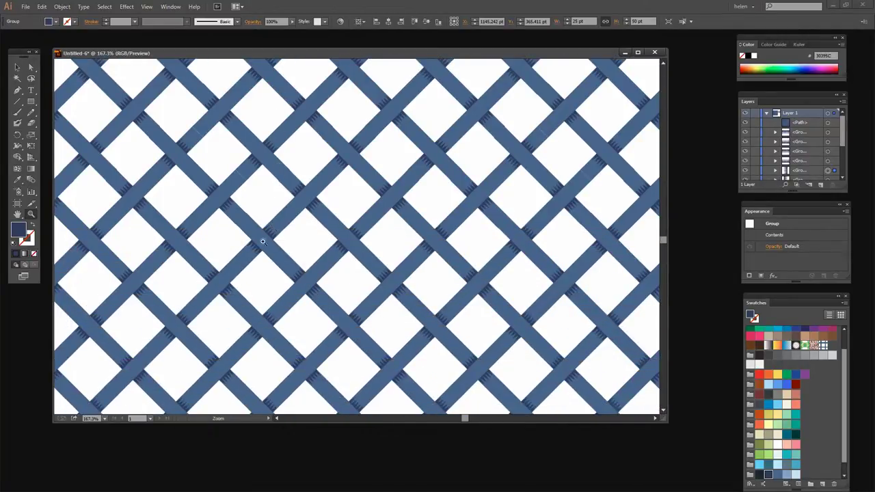
{"action": "scroll", "coordinate": [274, 227], "scroll_direction": "down", "scroll_amount": 2}
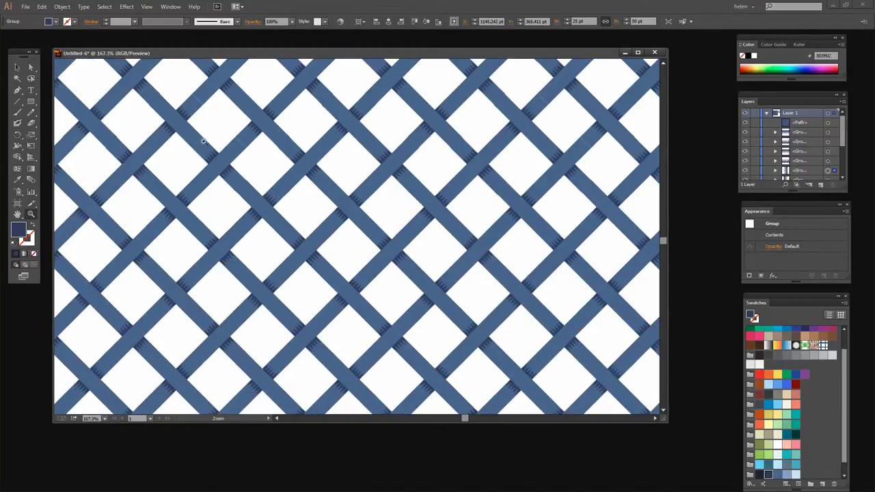
{"action": "left_click_drag", "start_coordinate": [219, 168], "coordinate": [289, 249]}
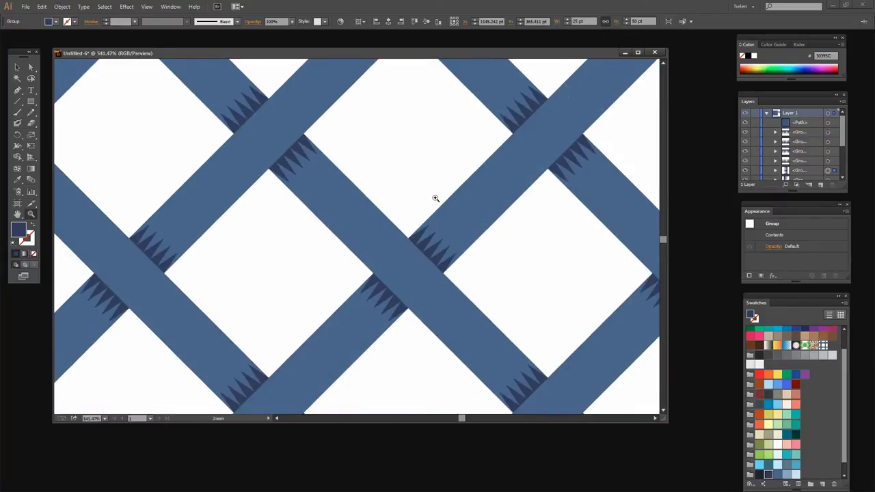
{"action": "scroll", "coordinate": [420, 201], "scroll_direction": "up", "scroll_amount": 2}
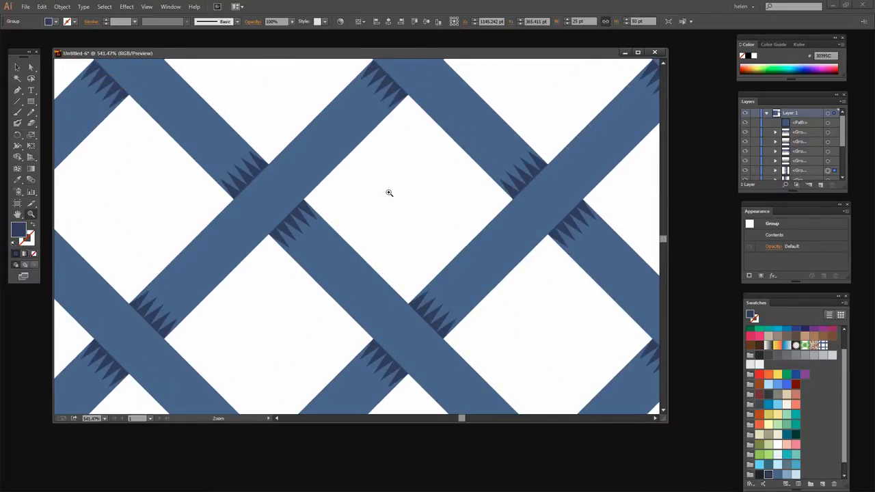
{"action": "scroll", "coordinate": [389, 191], "scroll_direction": "down", "scroll_amount": 2}
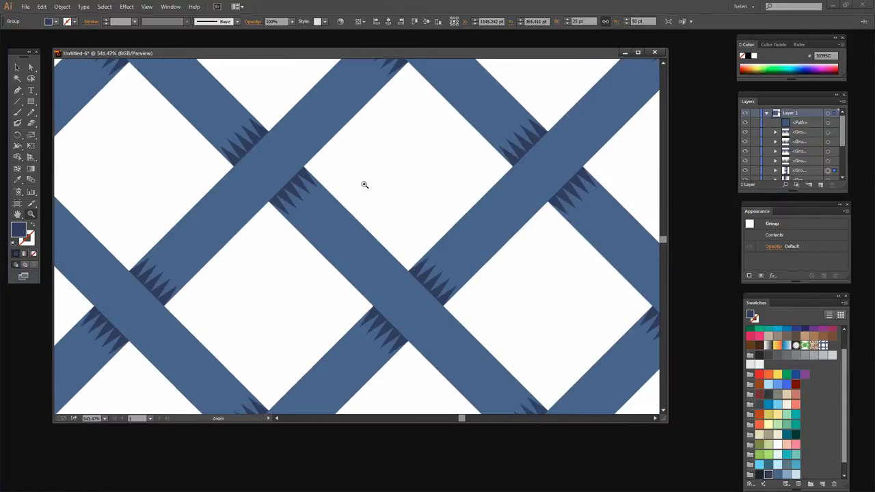
{"action": "left_click", "coordinate": [278, 233], "text": "alt"}
{"action": "left_click", "coordinate": [280, 236], "text": "alt"}
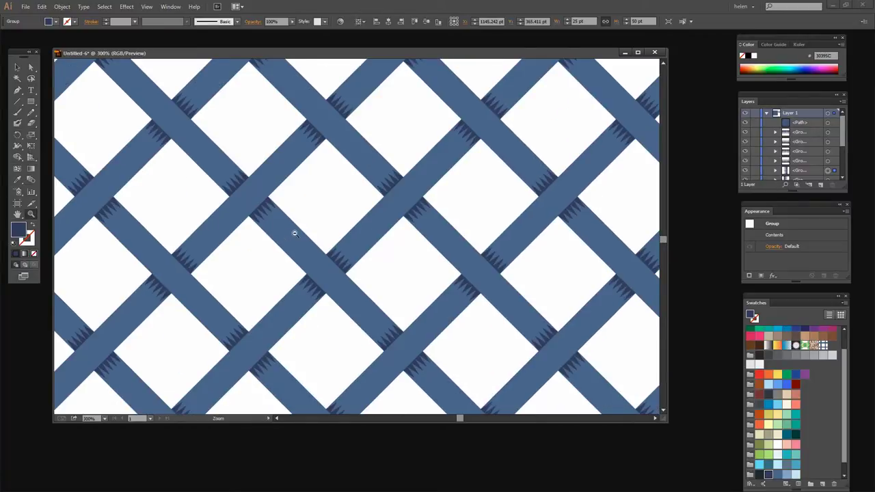
{"action": "left_click", "coordinate": [295, 236], "text": "alt"}
{"action": "left_click", "coordinate": [298, 236], "text": "alt"}
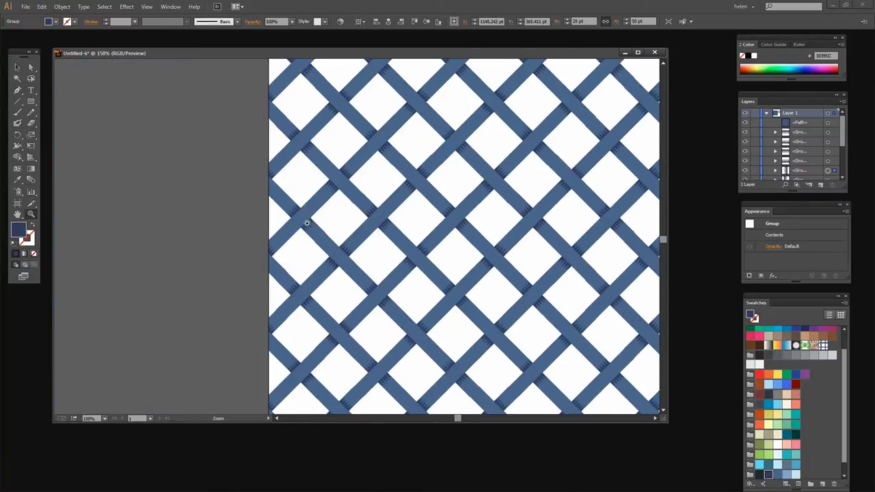
{"action": "left_click_drag", "start_coordinate": [318, 234], "coordinate": [346, 259]}
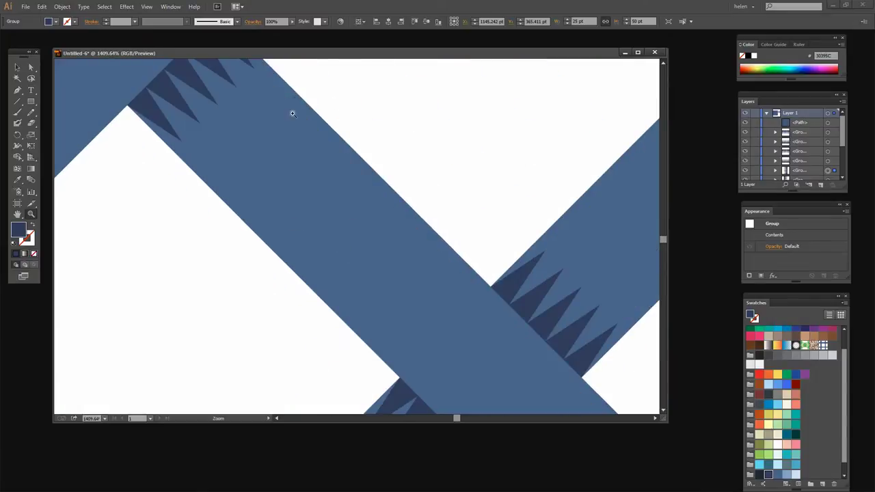
{"action": "left_click", "coordinate": [351, 230], "text": "alt"}
{"action": "left_click", "coordinate": [351, 230], "text": "alt"}
{"action": "left_click", "coordinate": [351, 230], "text": "alt"}
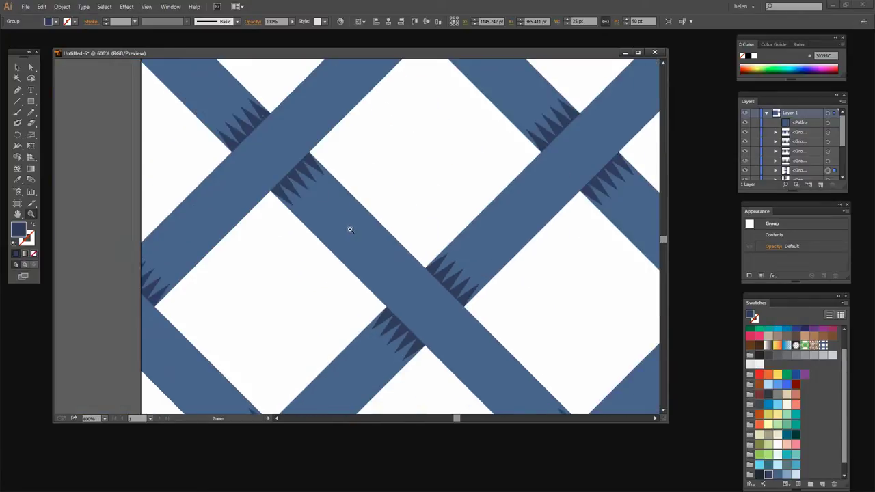
{"action": "left_click", "coordinate": [349, 229], "text": "alt"}
{"action": "left_click", "coordinate": [349, 229], "text": "alt"}
{"action": "left_click", "coordinate": [349, 229], "text": "alt"}
{"action": "left_click", "coordinate": [349, 230], "text": "alt"}
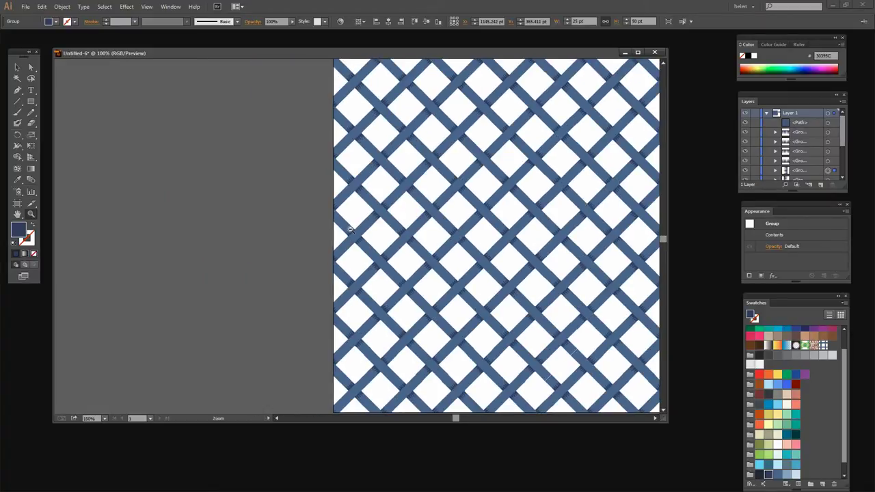
{"action": "left_click", "coordinate": [364, 232], "text": "alt"}
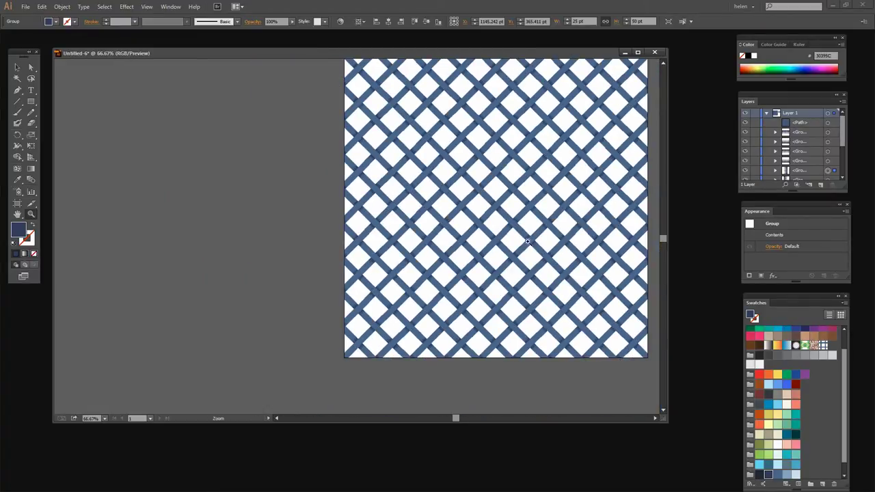
{"action": "key", "text": "v"}
{"action": "key", "text": "z"}
{"action": "key", "text": "ctrl+0"}
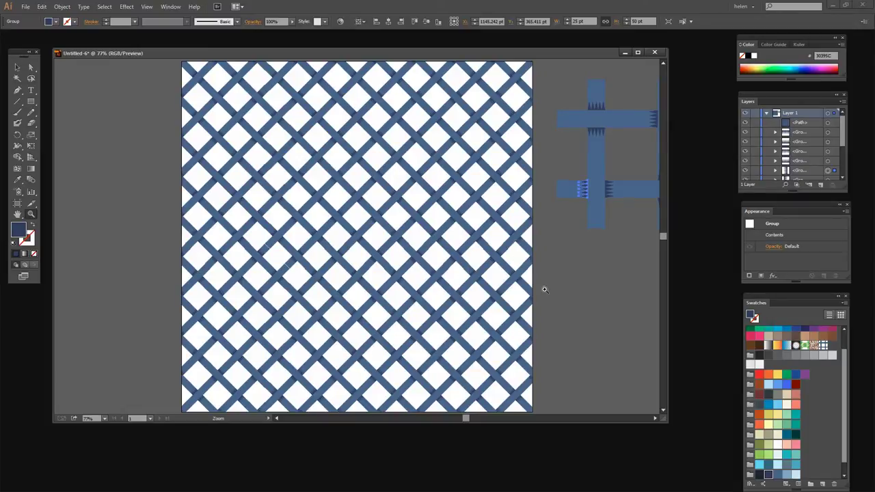